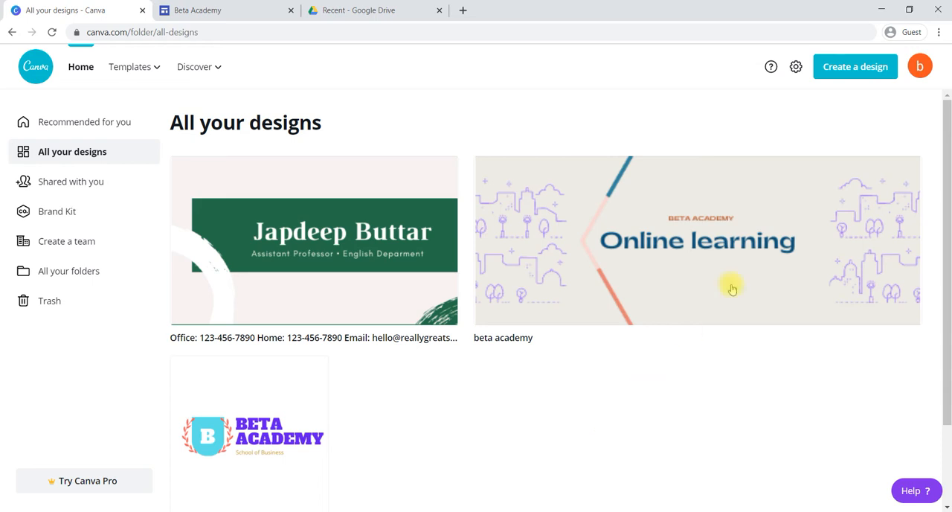
# - Search the design types for "fb a" and create a blank Facebook App Ad design
pyautogui.click(871, 74)
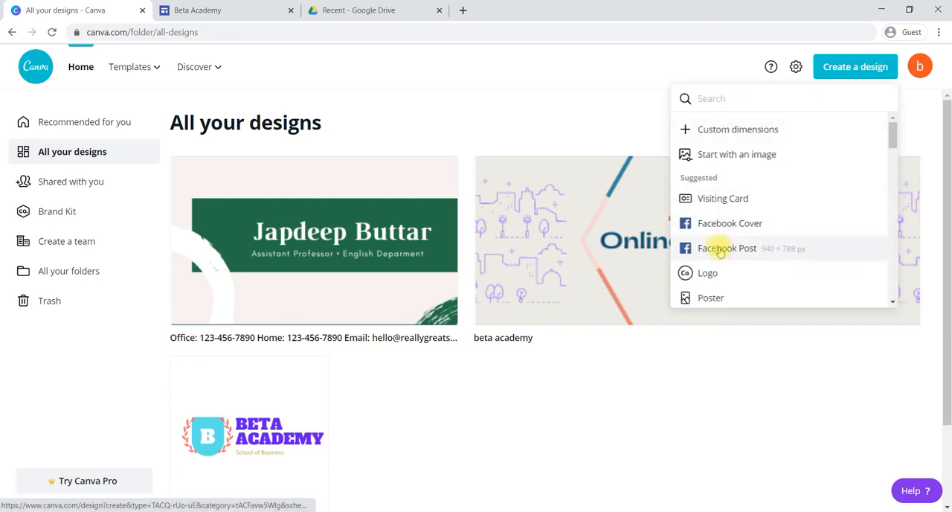
pyautogui.write('fb a')
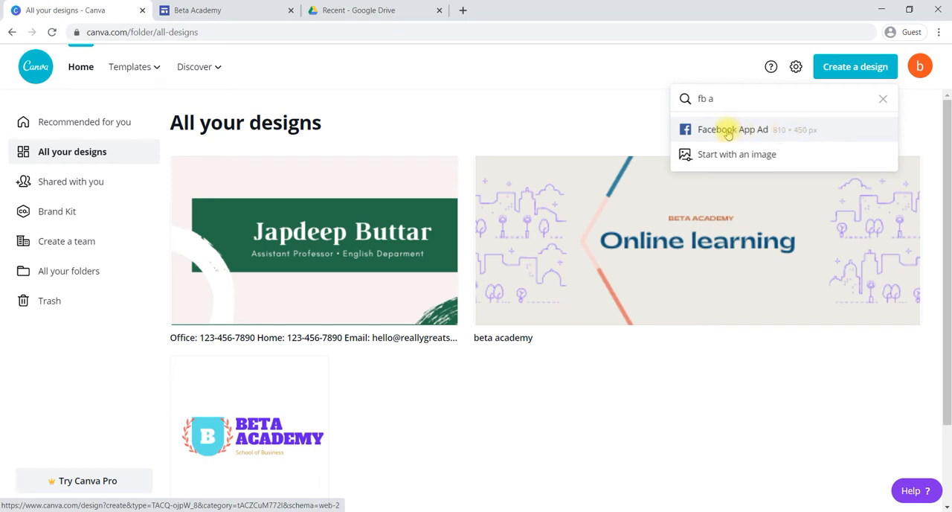
pyautogui.click(728, 131)
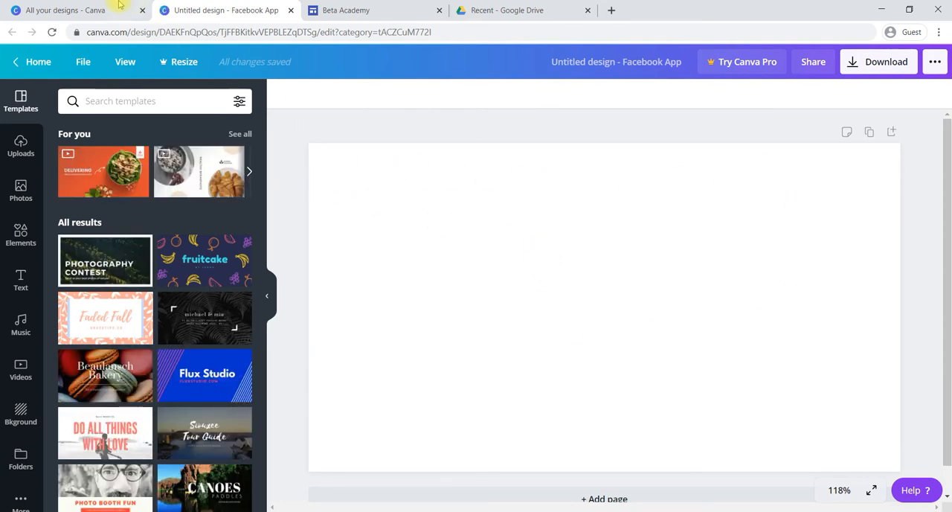
# - Return to the designs overview, shorten the design type search to "fb" and create a blank Facebook Post design
pyautogui.click(90, 9)
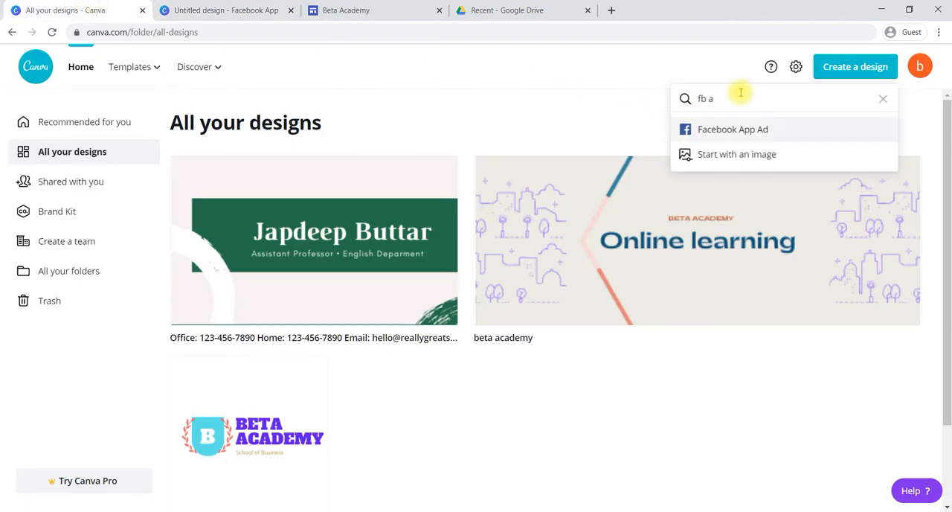
pyautogui.press('BackSpace')
pyautogui.press('BackSpace')
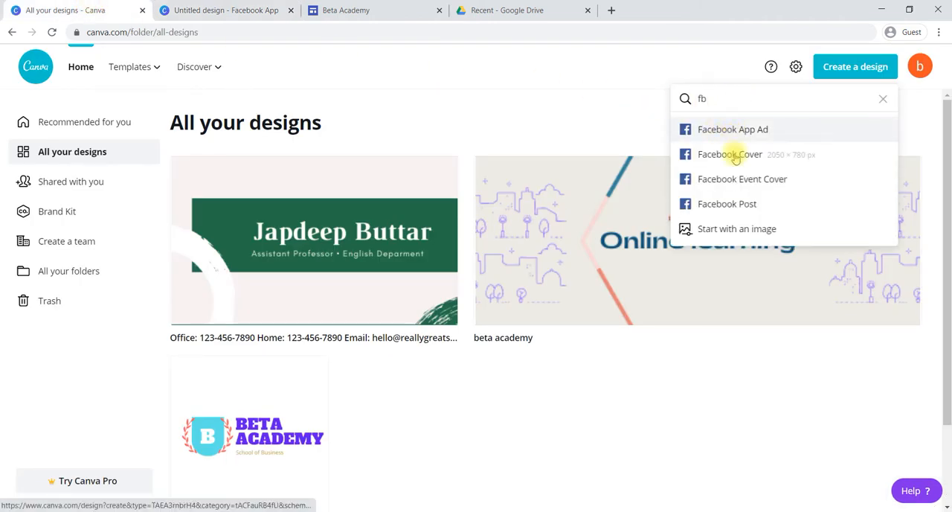
pyautogui.click(720, 204)
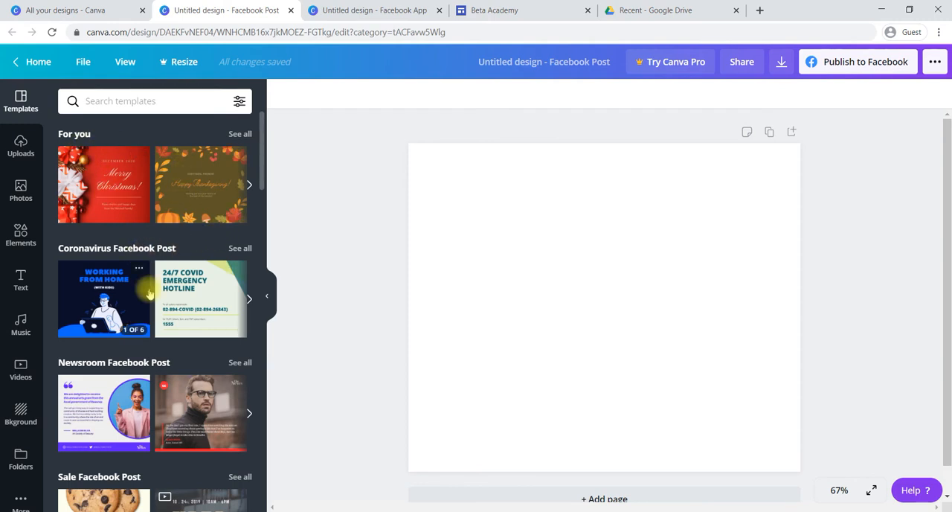
# - Browse the Facebook Post template categories and the general template results for a suitable layout
pyautogui.scroll(-2, 149, 294)
pyautogui.scroll(-1, 149, 294)
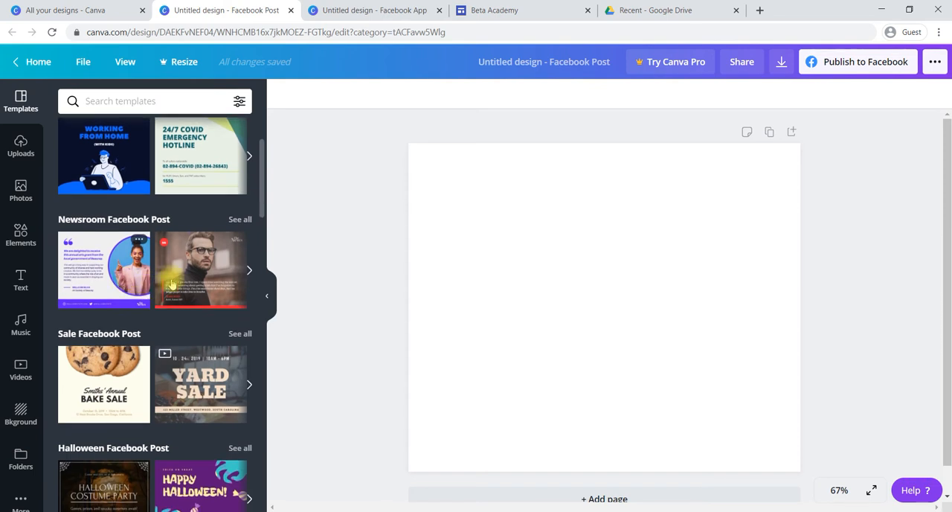
pyautogui.scroll(-4, 202, 282)
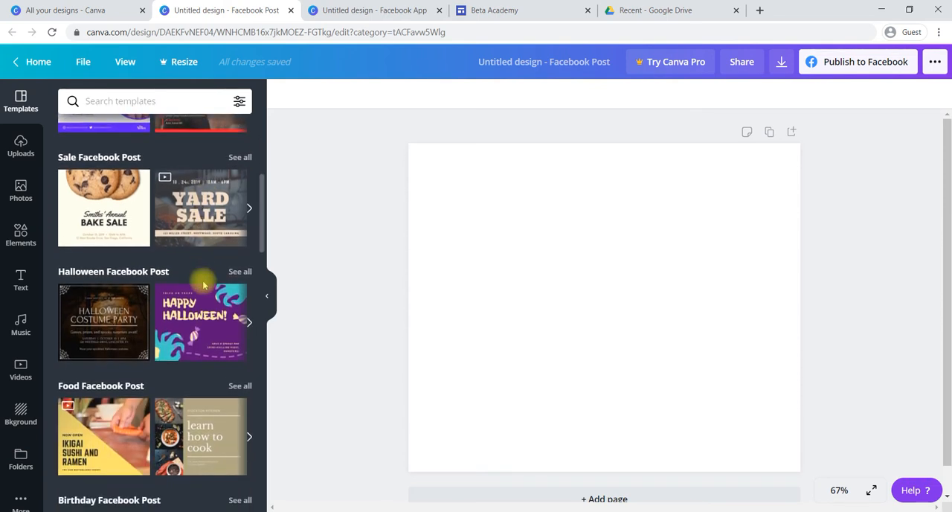
pyautogui.scroll(-3, 203, 285)
pyautogui.scroll(-7, 203, 285)
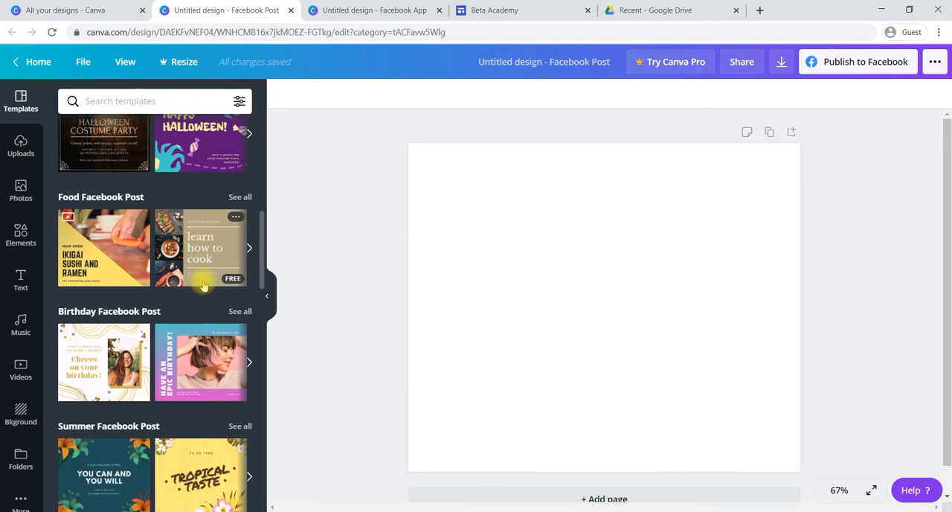
pyautogui.scroll(-3, 203, 285)
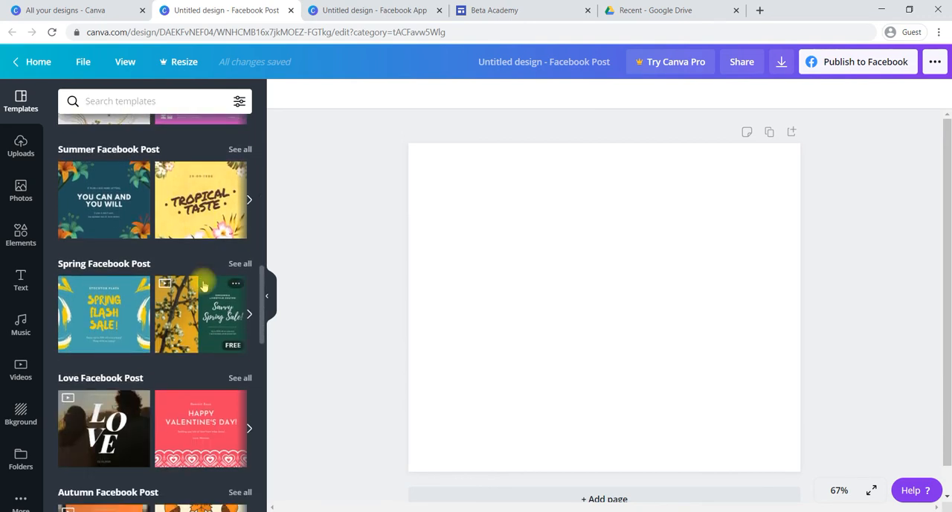
pyautogui.scroll(-5, 203, 285)
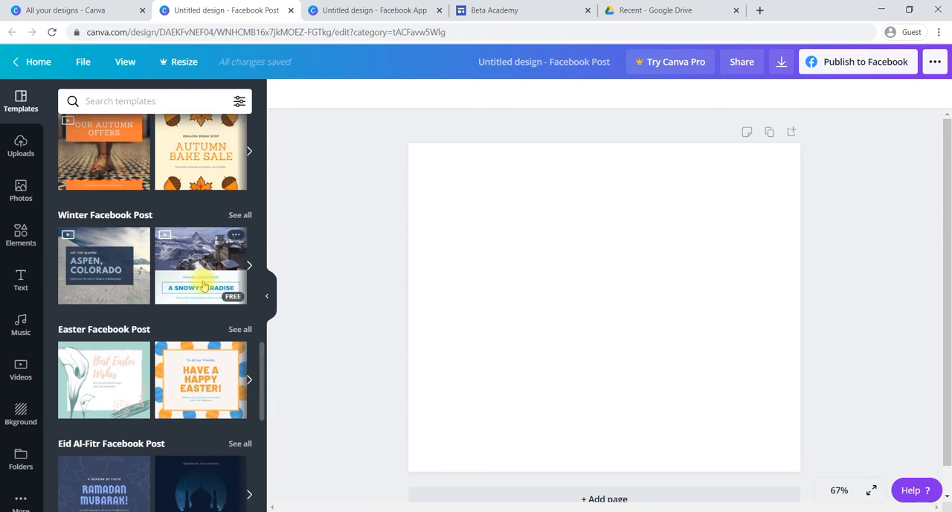
pyautogui.scroll(-5, 203, 285)
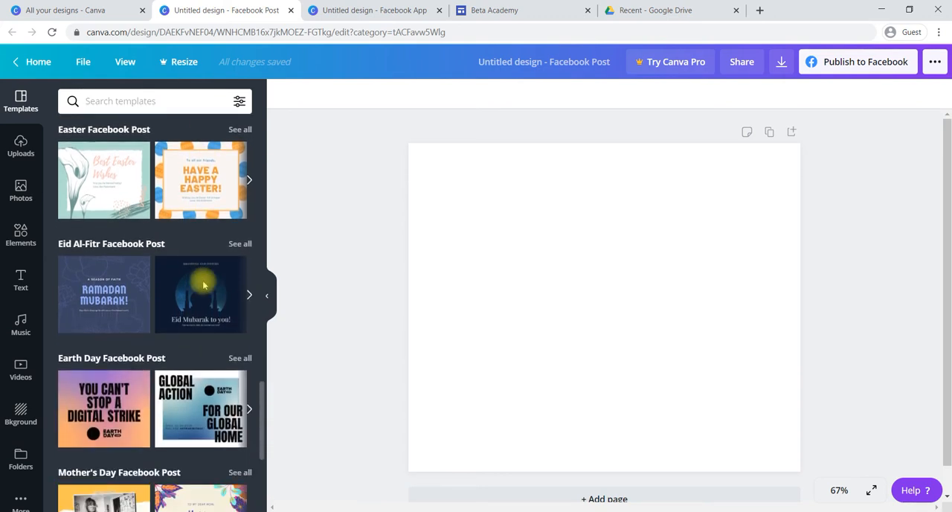
pyautogui.scroll(-6, 203, 285)
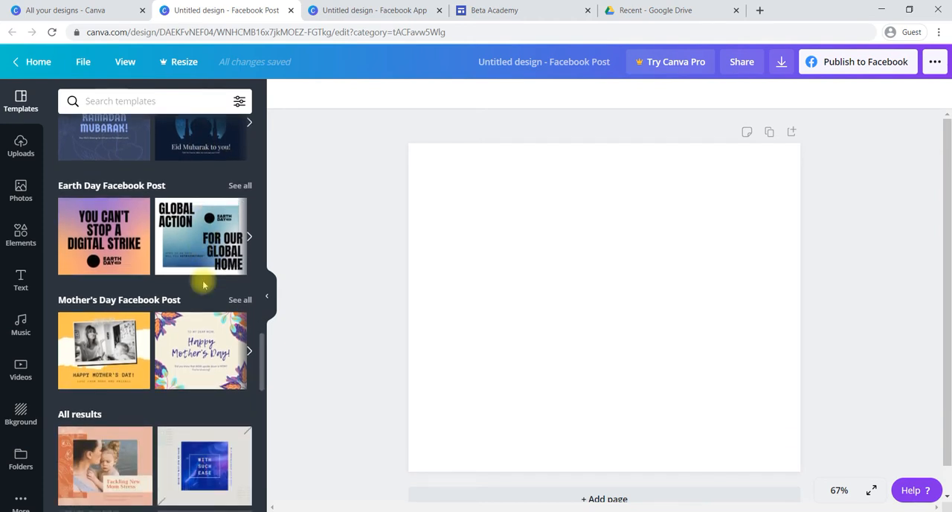
pyautogui.scroll(-4, 203, 285)
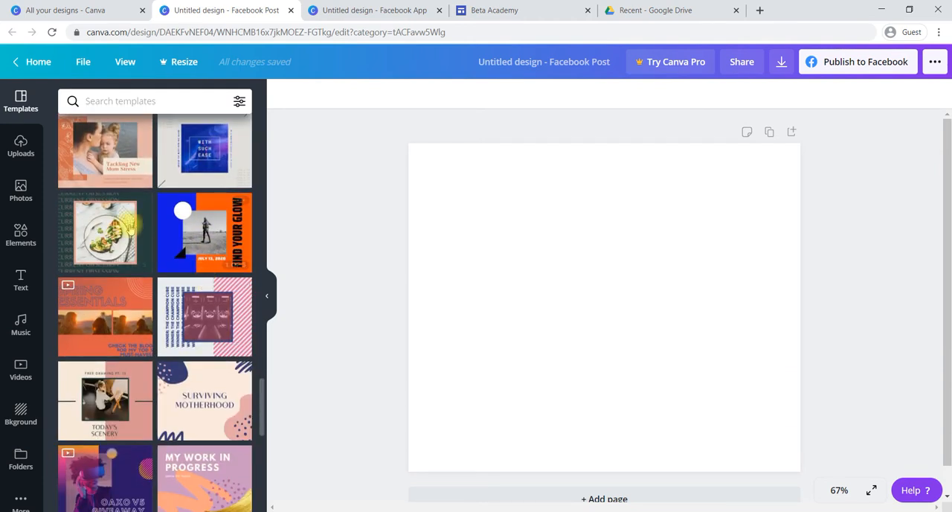
pyautogui.scroll(-5, 164, 331)
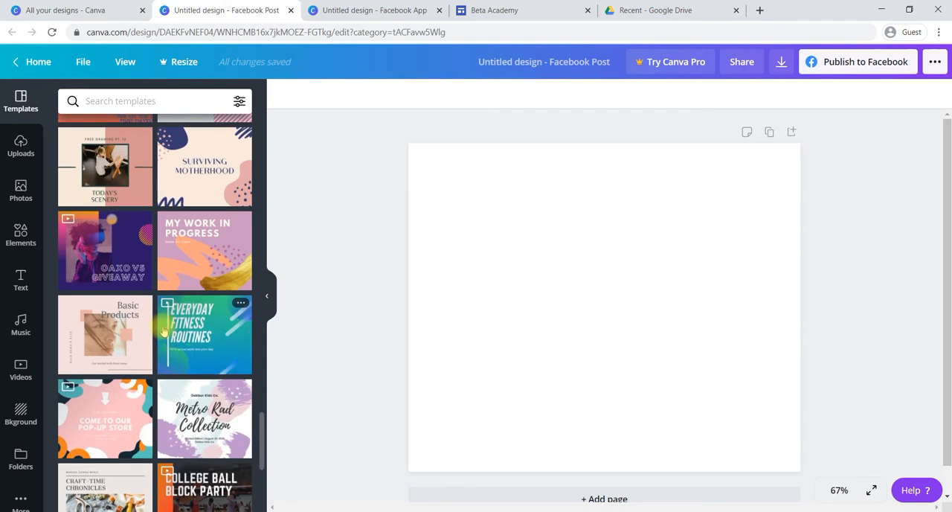
pyautogui.scroll(-4, 164, 331)
pyautogui.scroll(-3, 169, 314)
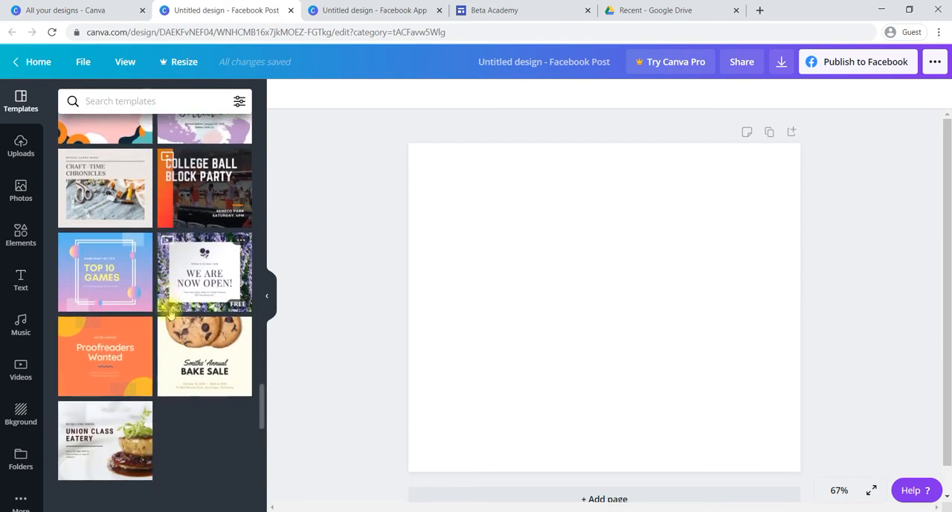
pyautogui.scroll(-3, 170, 314)
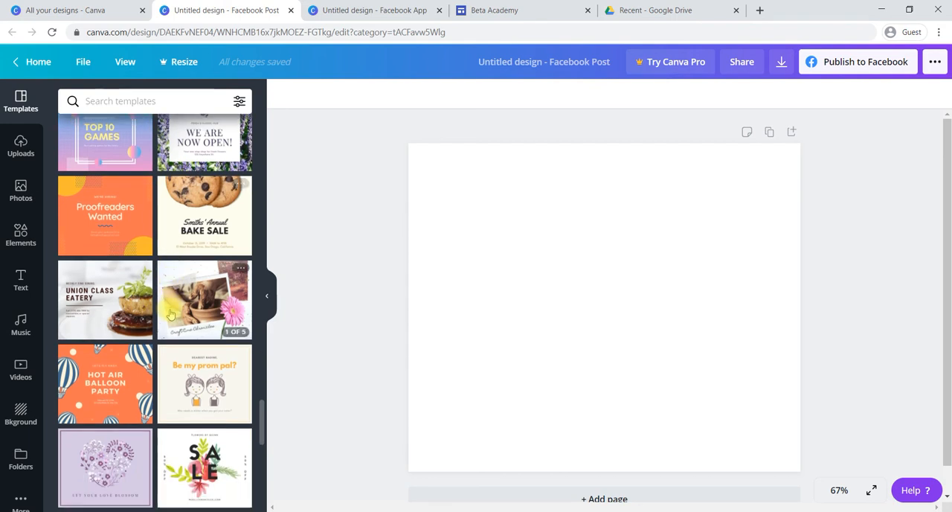
pyautogui.scroll(-3, 169, 314)
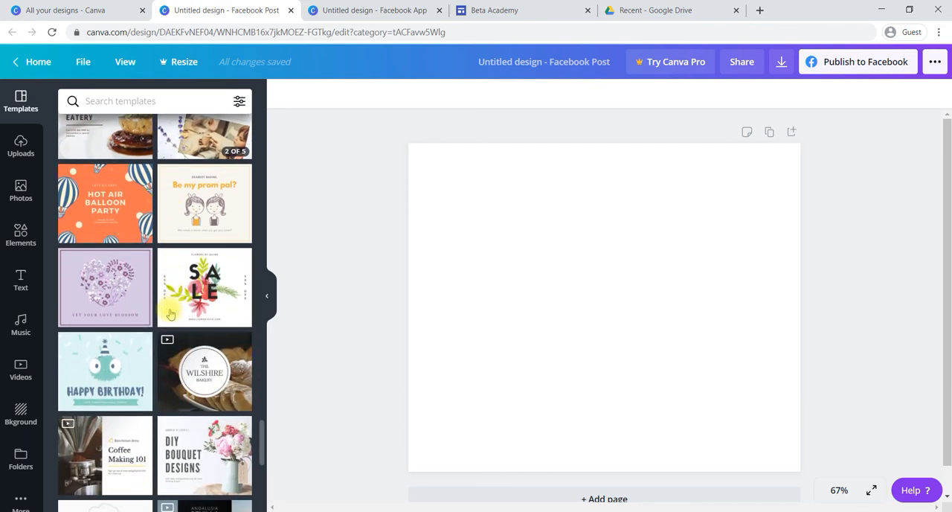
pyautogui.scroll(-3, 170, 314)
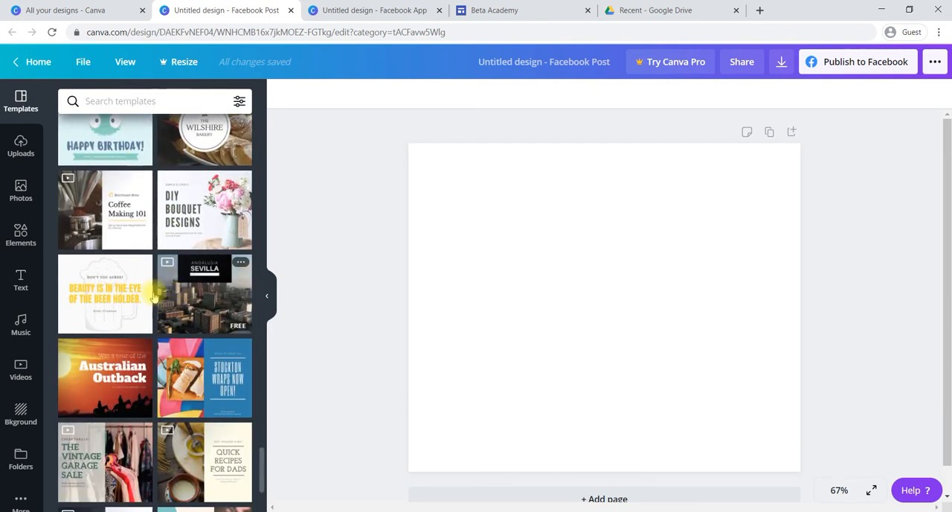
# - Search the Facebook Post templates for "organic food"
pyautogui.click(117, 99)
pyautogui.write('organi')
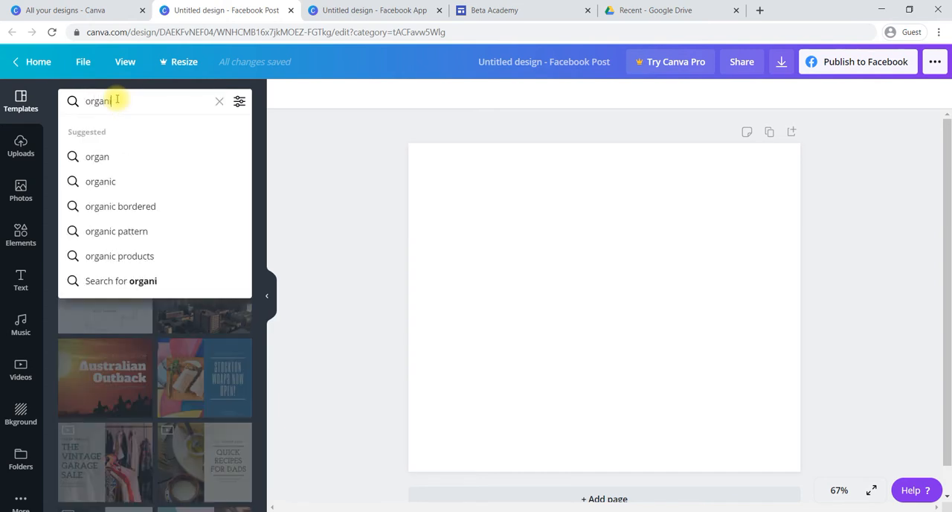
pyautogui.write('c food')
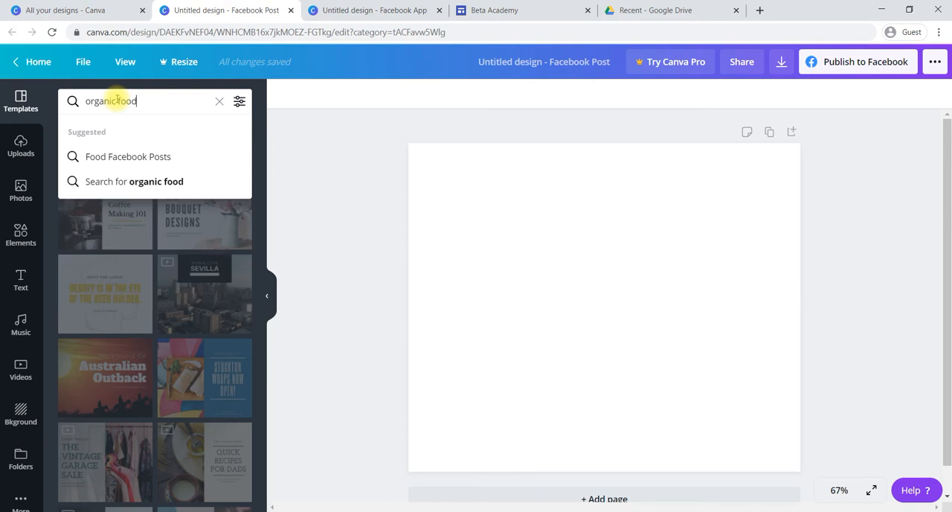
pyautogui.click(127, 187)
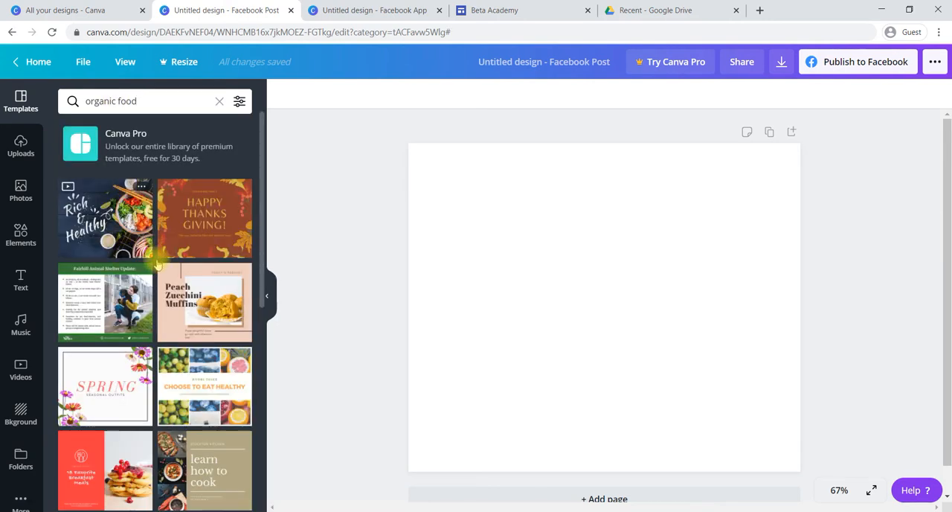
# - Apply the Weekend Brunch Special pancake template from the search results to the blank page
pyautogui.scroll(-2, 162, 323)
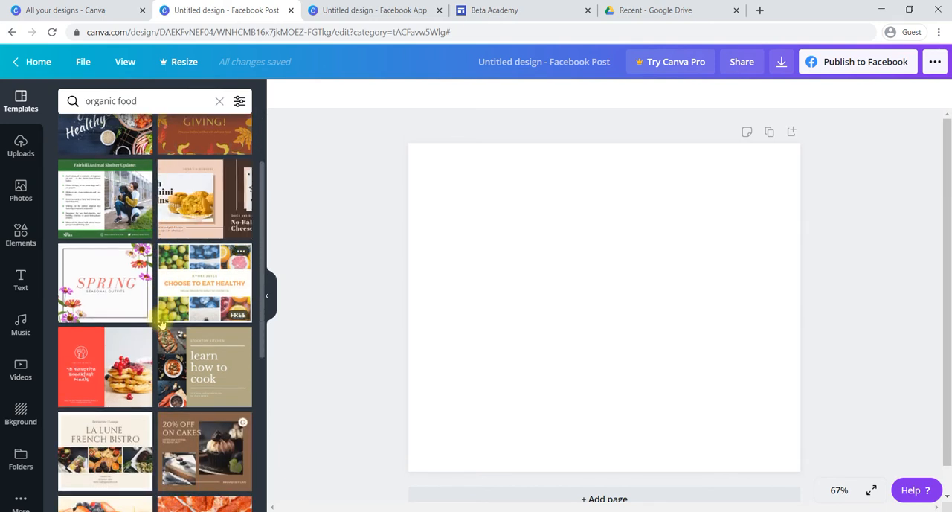
pyautogui.scroll(-2, 162, 323)
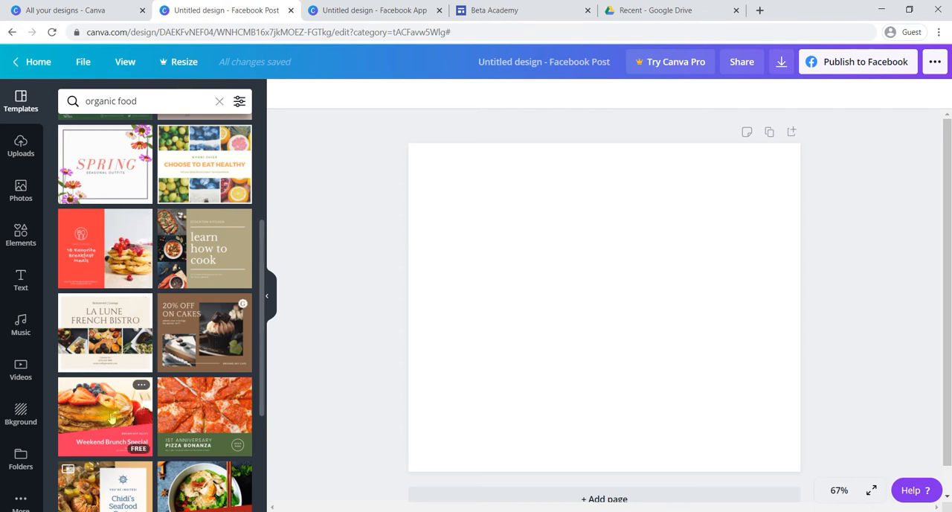
pyautogui.scroll(-3, 110, 419)
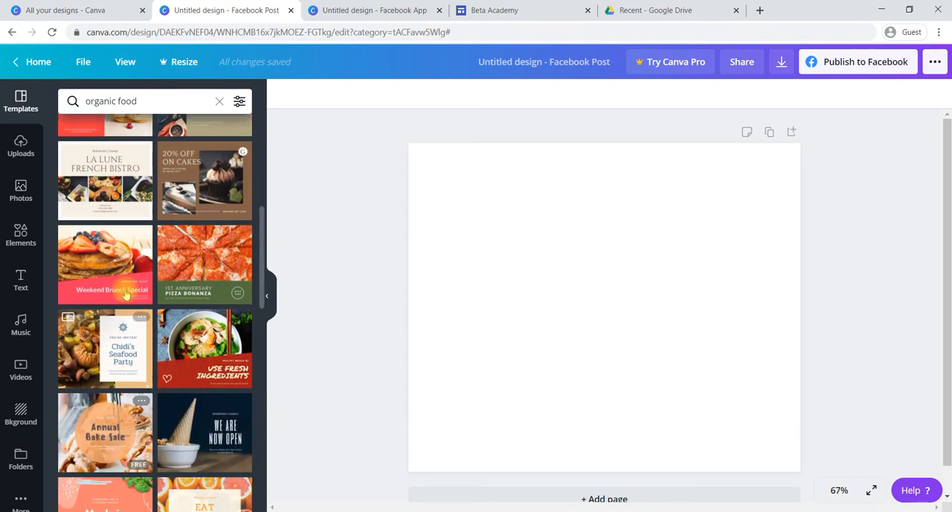
pyautogui.click(109, 261)
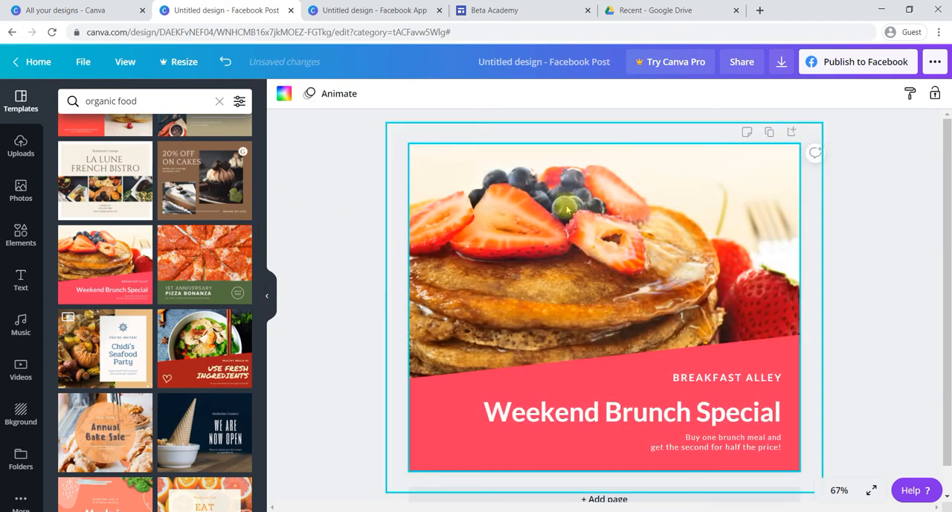
# - Examine the template's editable text by selecting the BREAKFAST ALLEY line and the Weekend Brunch Special headline in turn
pyautogui.click(550, 374)
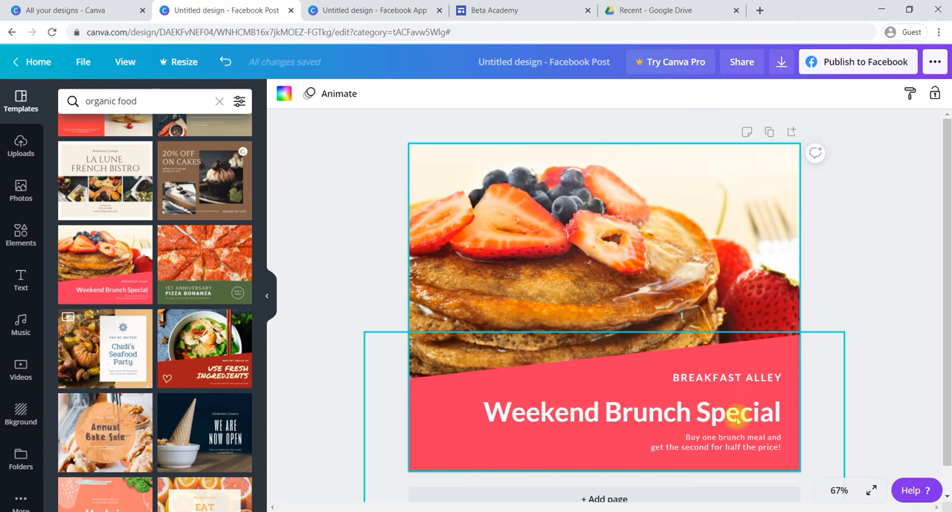
pyautogui.doubleClick(644, 423)
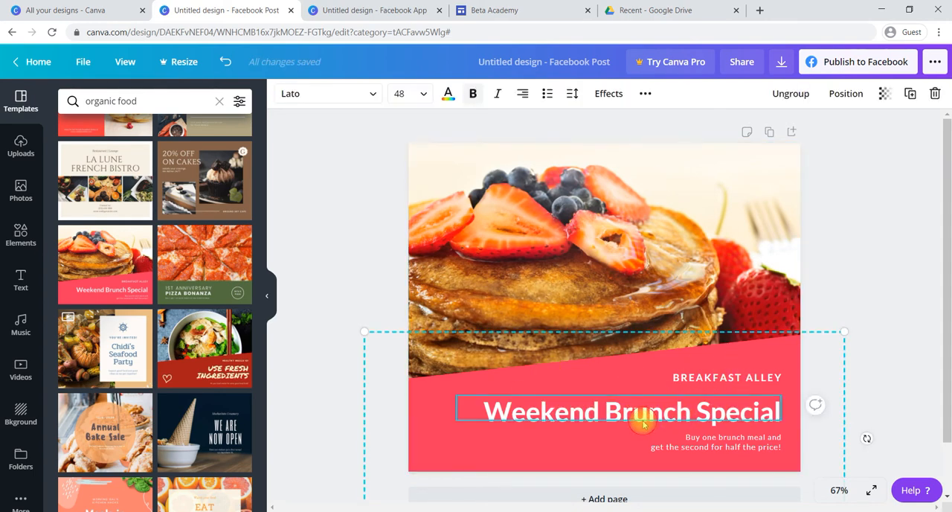
pyautogui.click(727, 378)
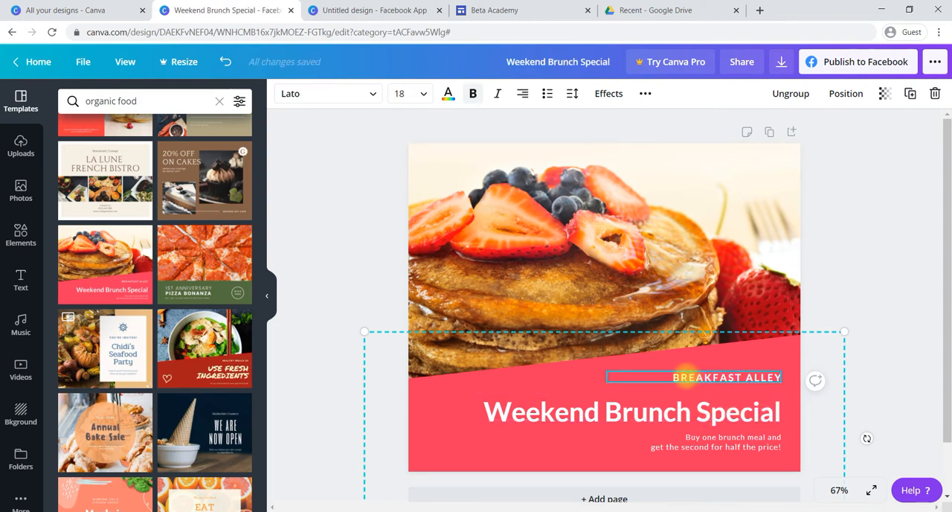
pyautogui.moveTo(670, 377); pyautogui.dragTo(784, 380)
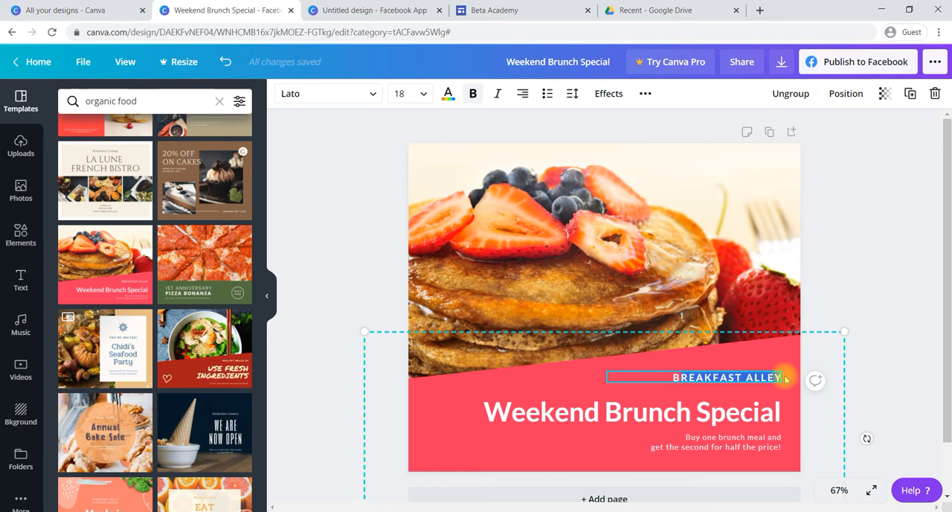
pyautogui.click(618, 411)
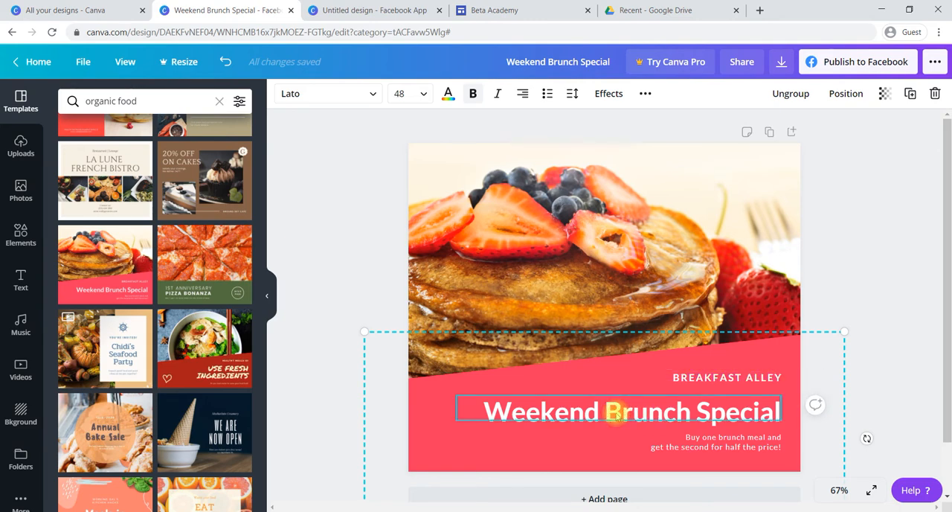
pyautogui.doubleClick(566, 413)
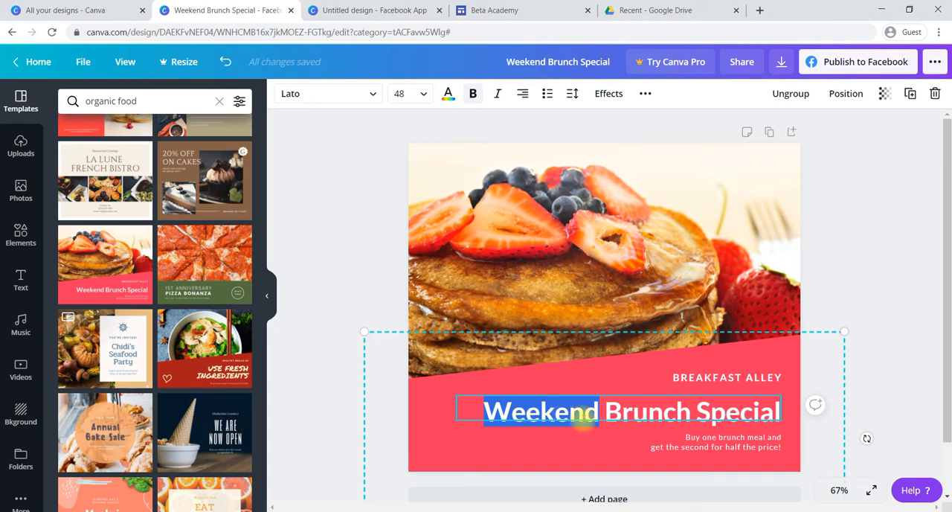
pyautogui.click(617, 376)
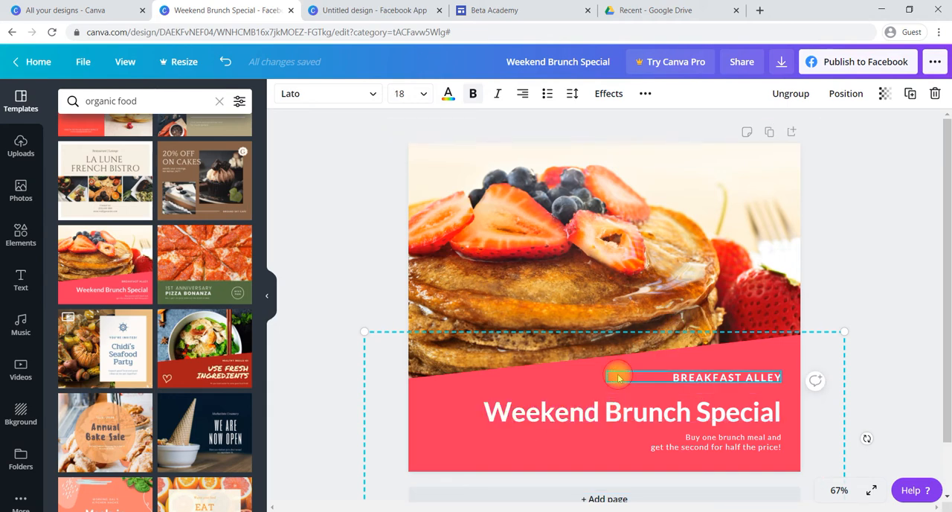
pyautogui.click(548, 416)
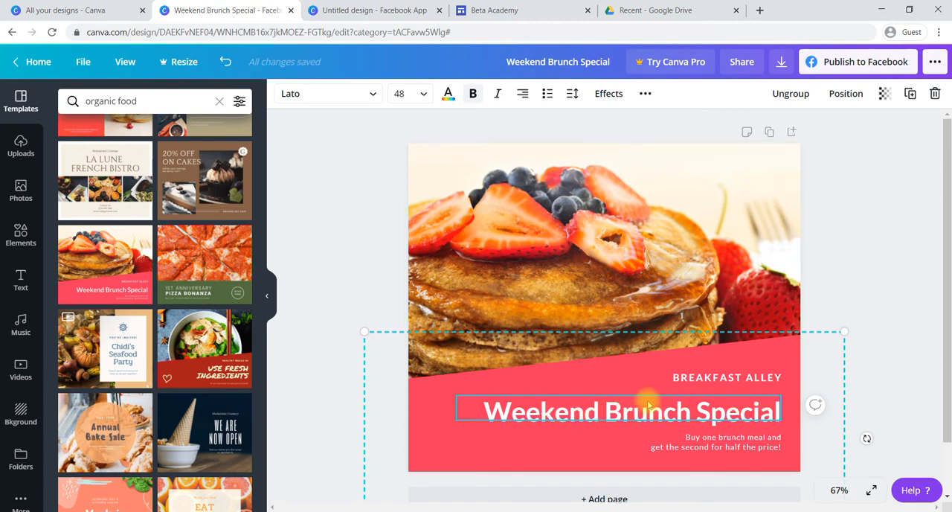
pyautogui.doubleClick(571, 409)
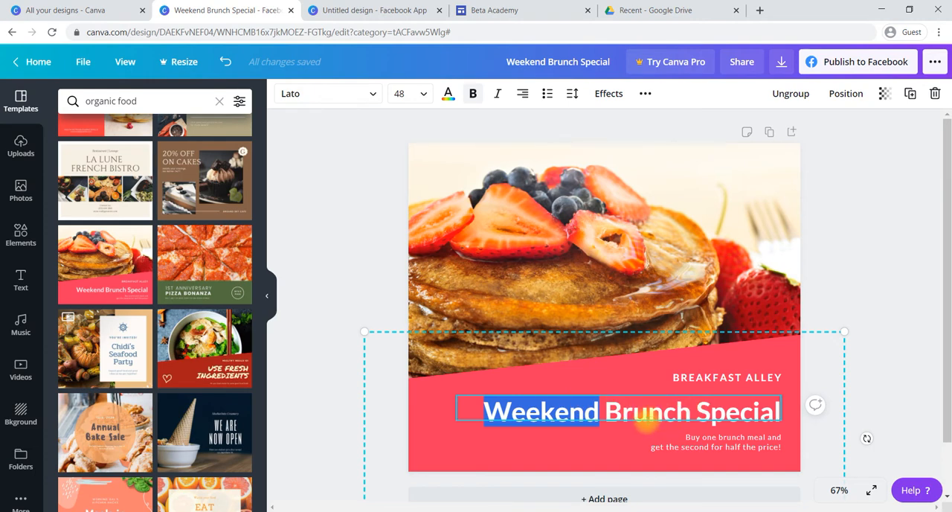
# - Delete the two-line "Buy one brunch meal and get the second for half the price!" text below the Weekend Brunch Special headline
pyautogui.click(630, 435)
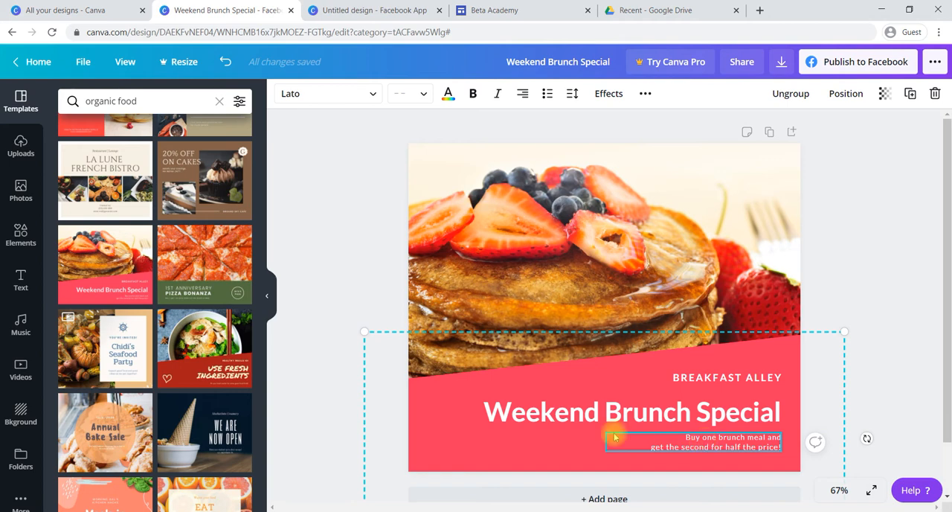
pyautogui.click(343, 256)
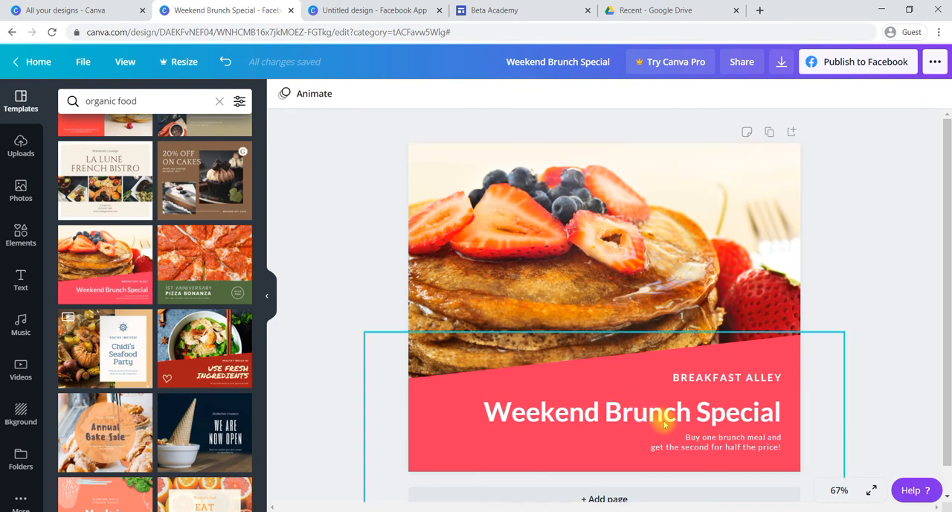
pyautogui.click(705, 431)
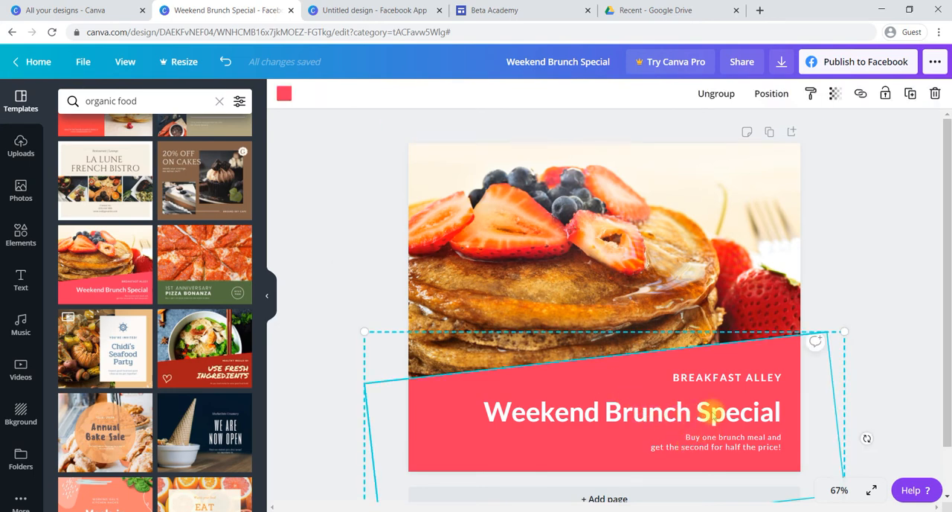
pyautogui.click(844, 367)
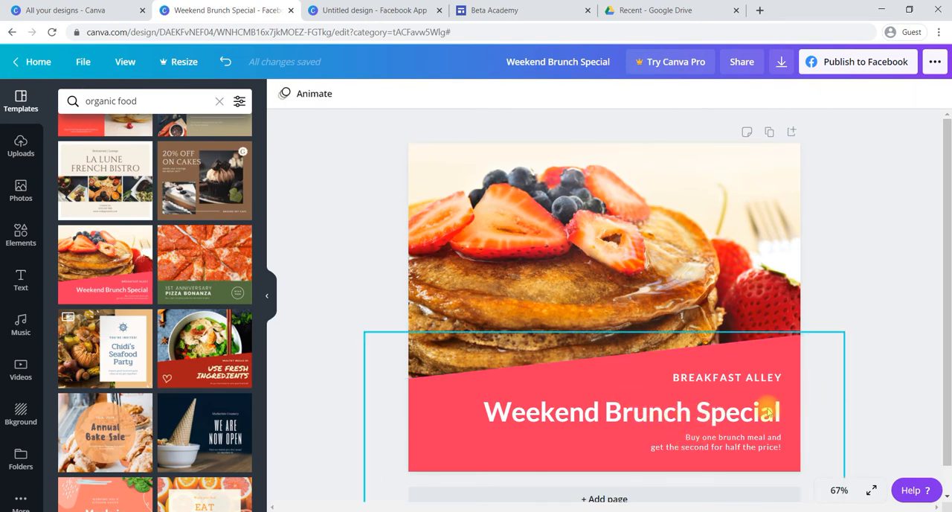
pyautogui.click(712, 419)
pyautogui.click(715, 442)
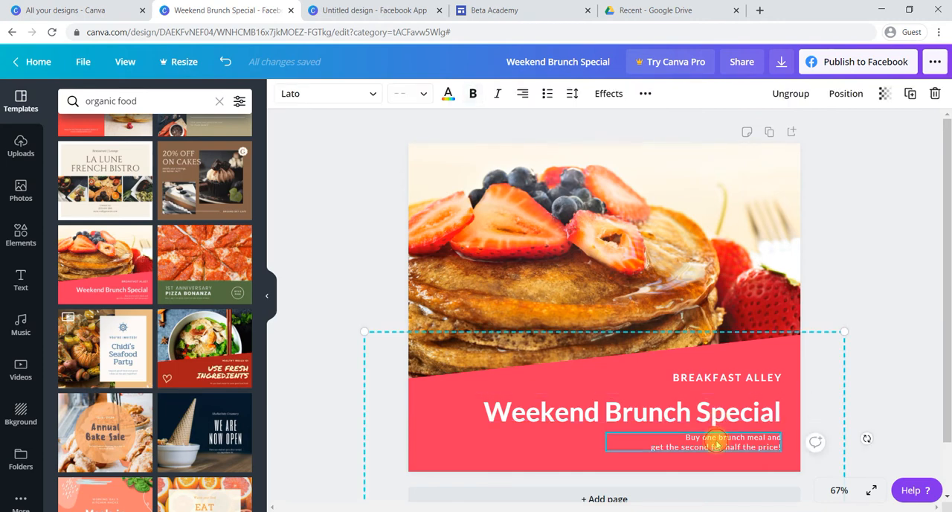
pyautogui.press('Delete')
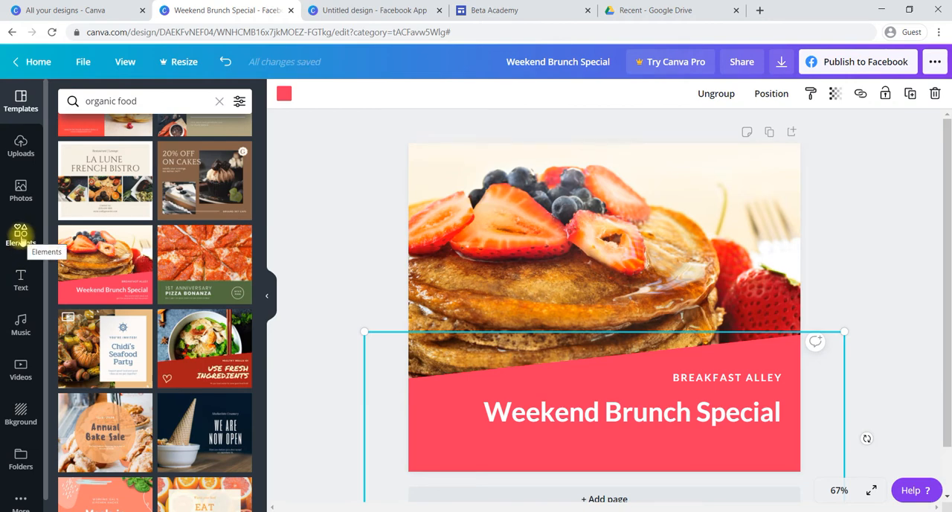
# - Search the Elements library for "offer" and browse the results for a suitable promotional graphic
pyautogui.click(21, 236)
pyautogui.click(151, 102)
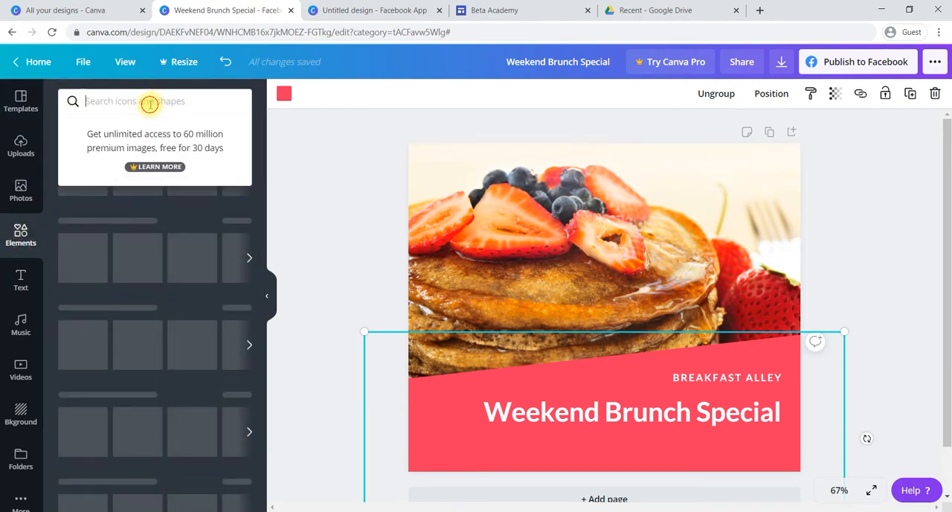
pyautogui.write('of')
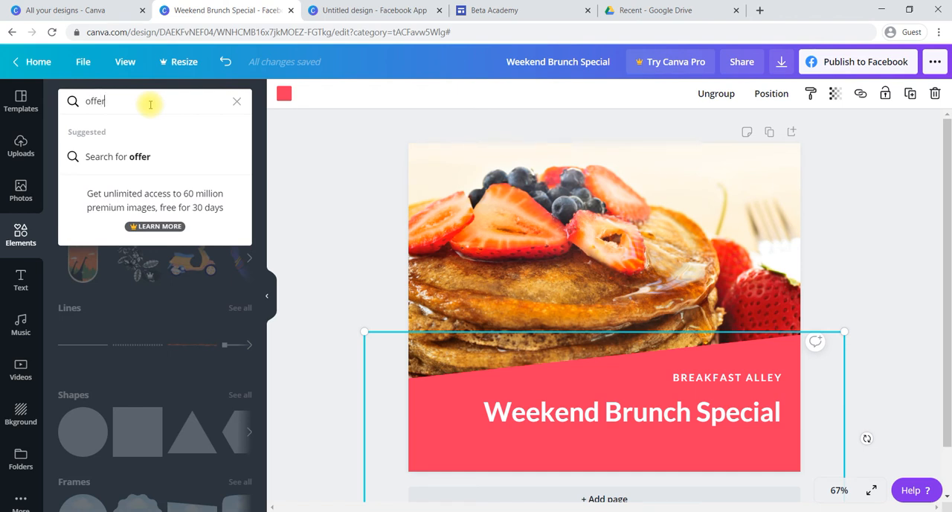
pyautogui.write('fer')
pyautogui.press('Return')
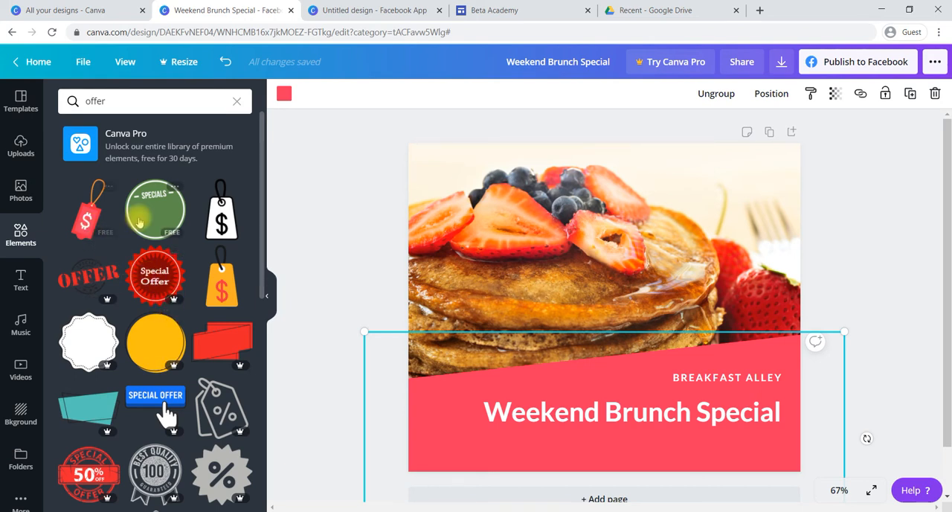
pyautogui.scroll(-3, 149, 342)
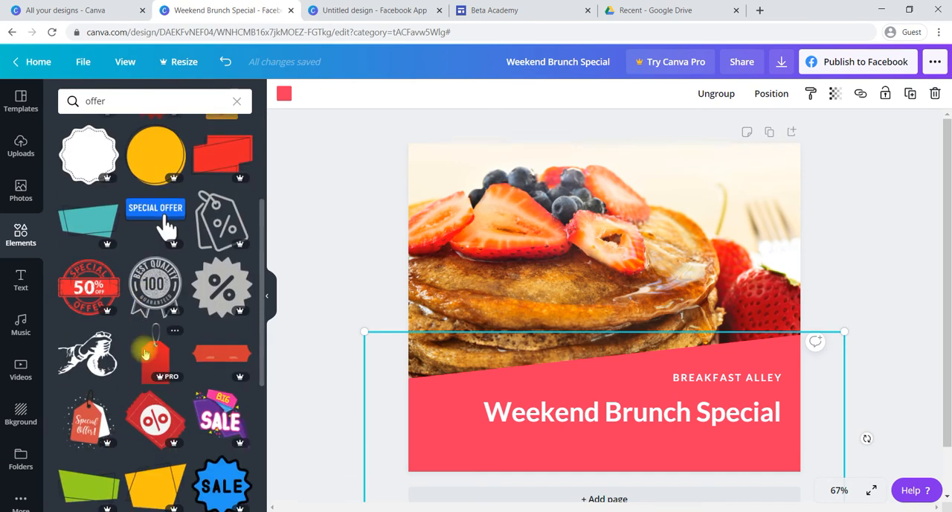
pyautogui.scroll(-2, 145, 354)
pyautogui.scroll(-4, 145, 354)
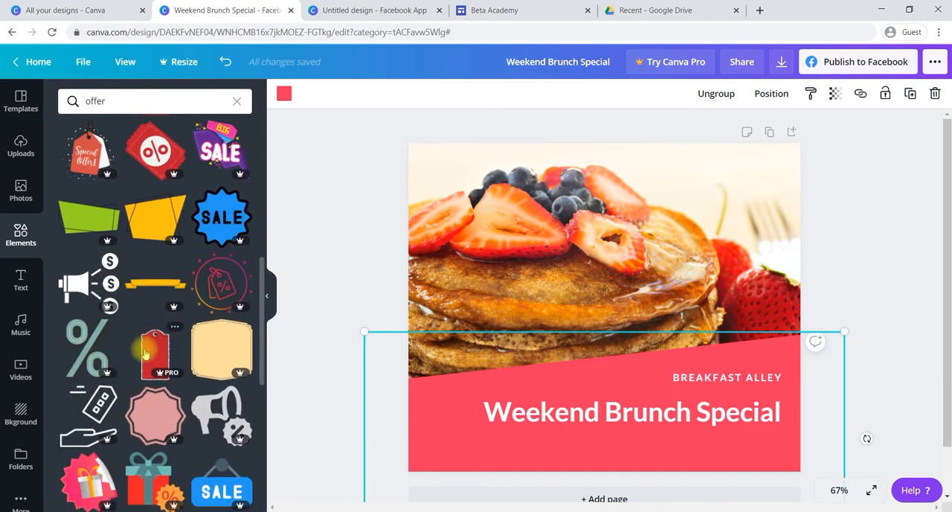
pyautogui.scroll(10, 145, 354)
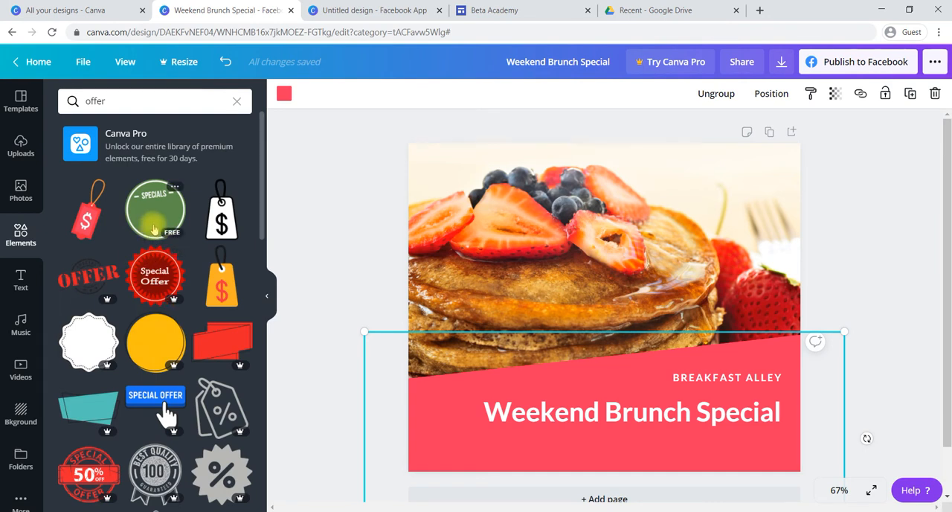
# - Search the elements for "sale", add the free red-orange starburst badge and place it in the design's upper-right corner
pyautogui.click(153, 104)
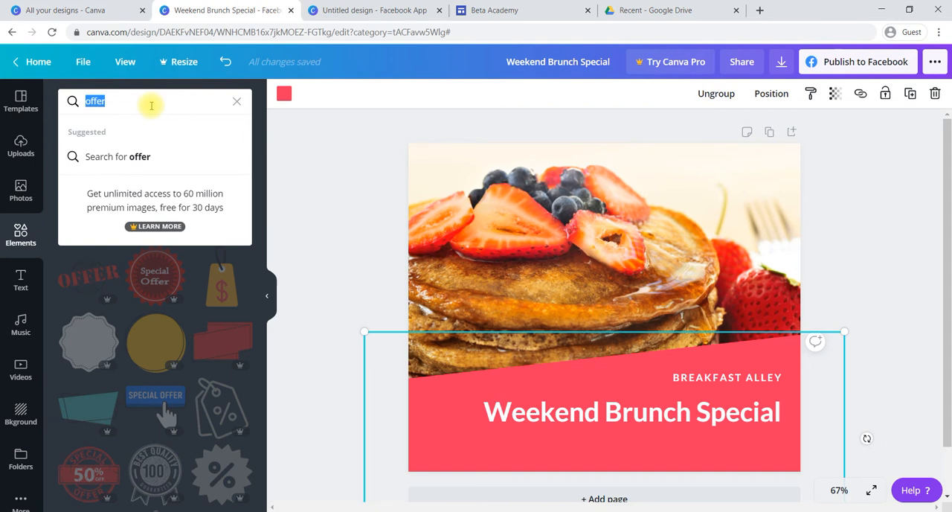
pyautogui.write('sale')
pyautogui.press('Return')
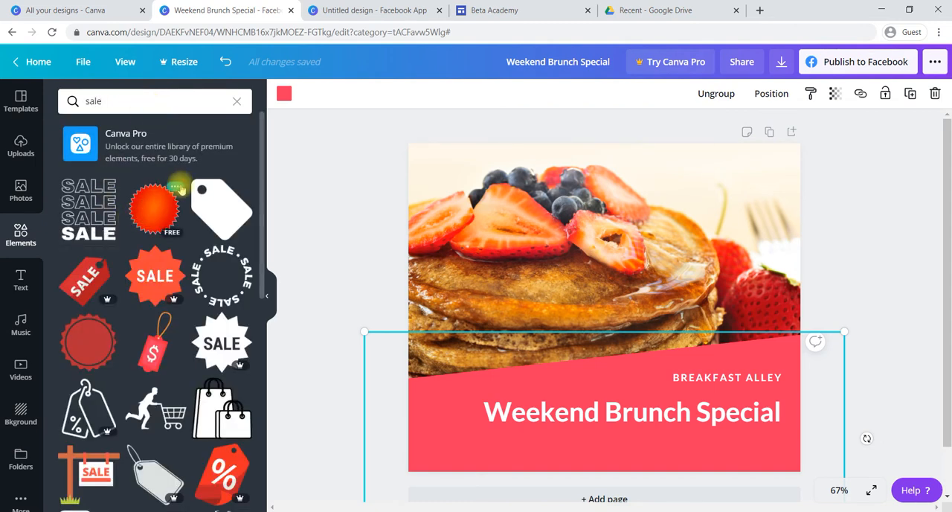
pyautogui.click(151, 212)
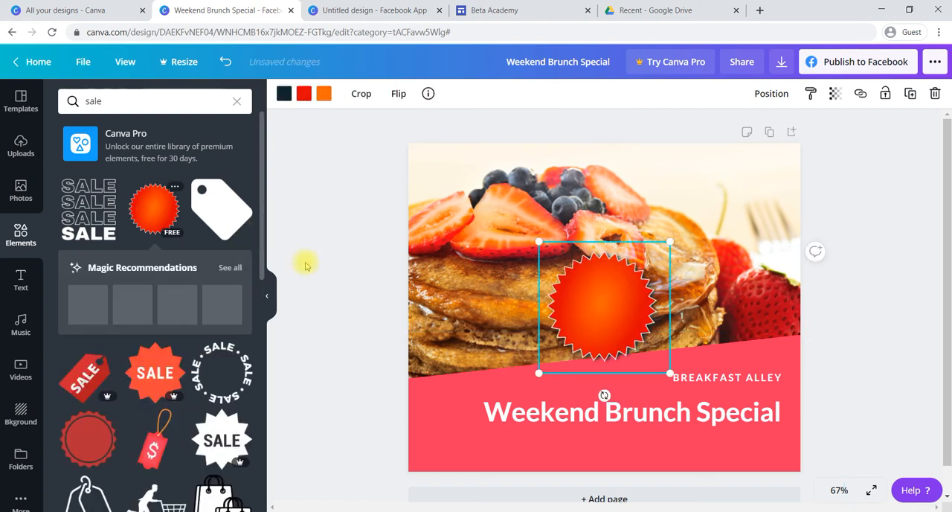
pyautogui.moveTo(613, 309); pyautogui.dragTo(752, 196)
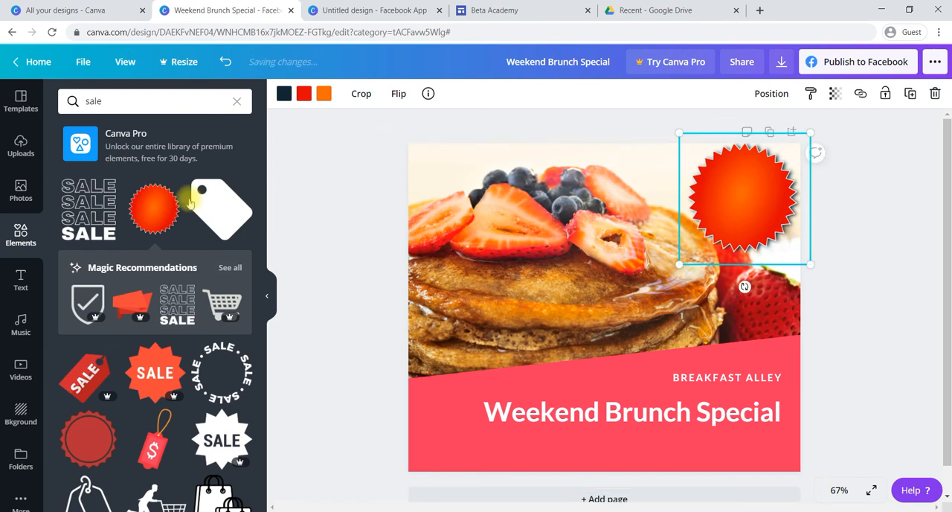
# - Add the yellow HUGE SALE font combination, shrink it and fit it inside the starburst badge
pyautogui.click(21, 282)
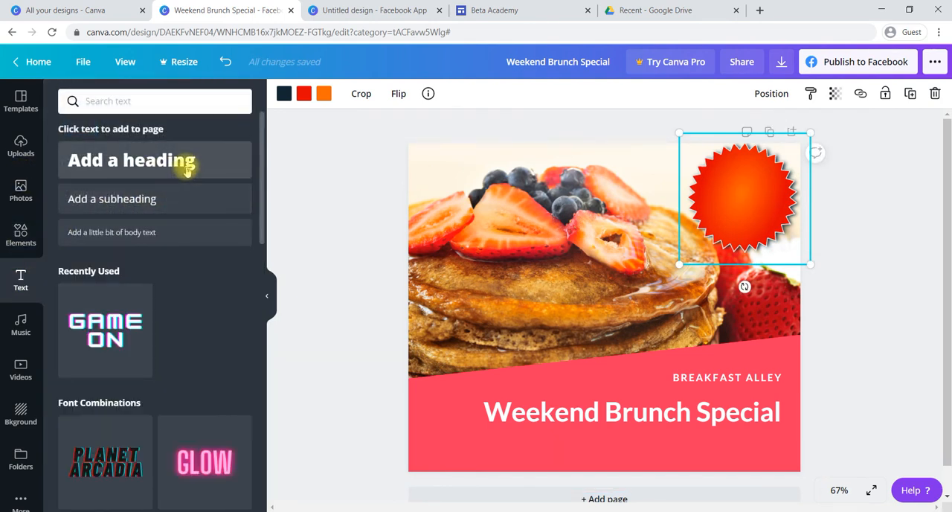
pyautogui.scroll(-3, 187, 329)
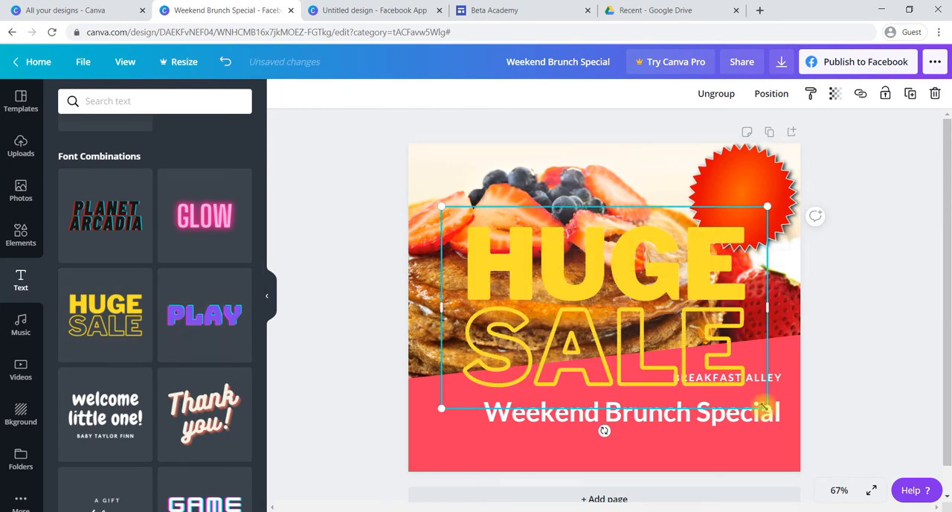
pyautogui.moveTo(767, 407); pyautogui.dragTo(755, 199)
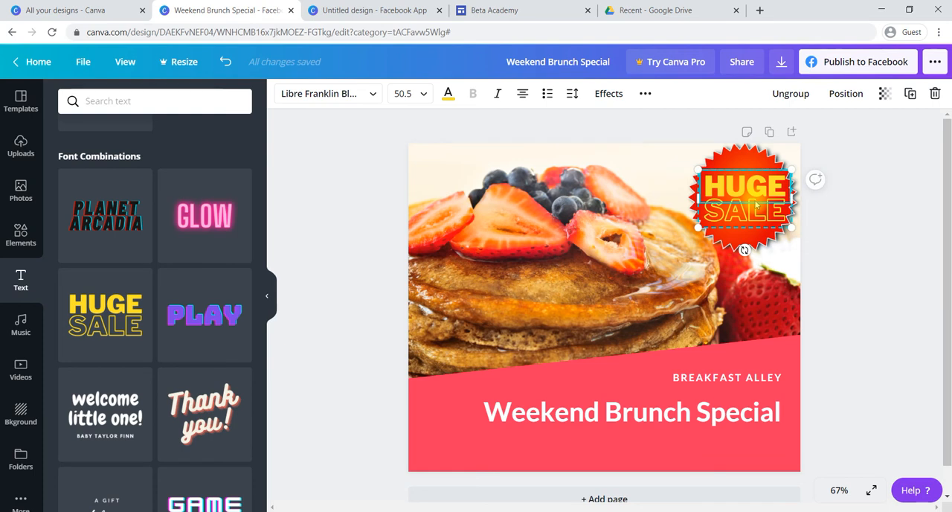
# - Select the starburst badge together with its HUGE SALE text and nudge both slightly left and down within the page corner
pyautogui.click(742, 155)
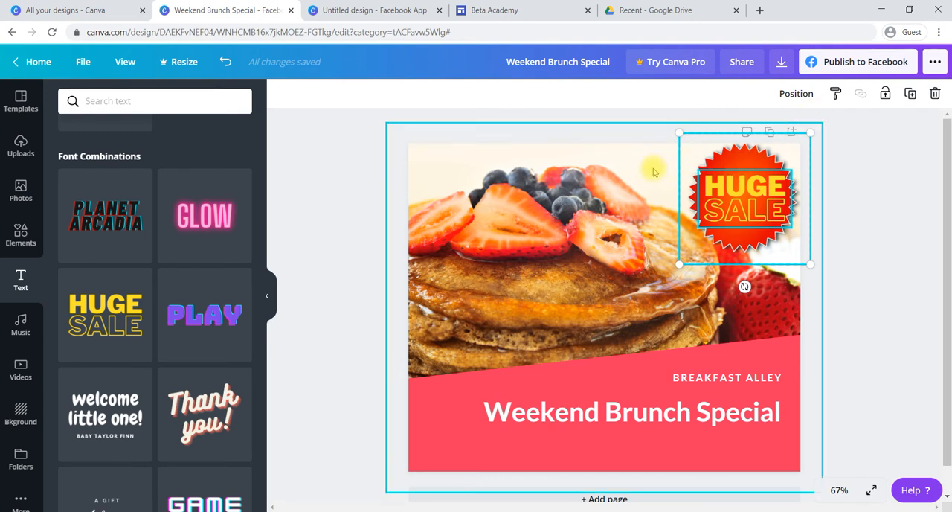
pyautogui.click(855, 239)
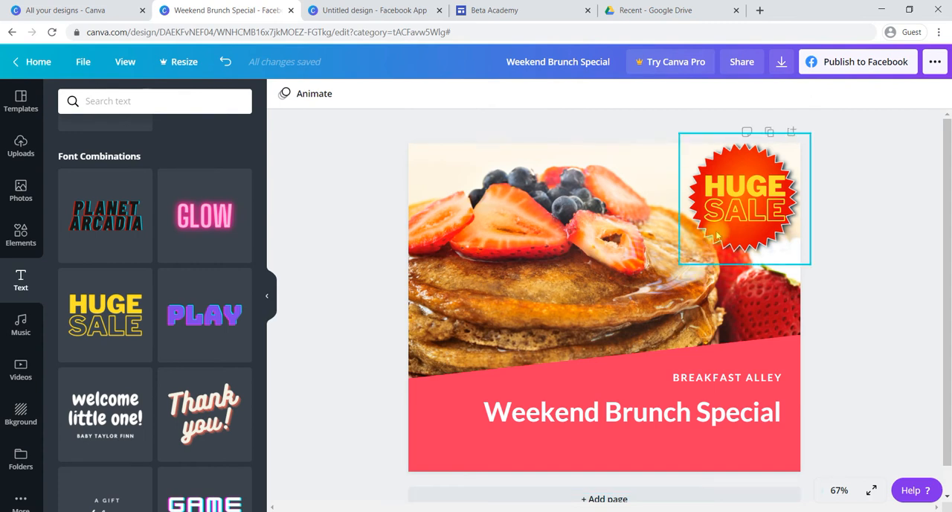
pyautogui.click(765, 192)
pyautogui.click(746, 165)
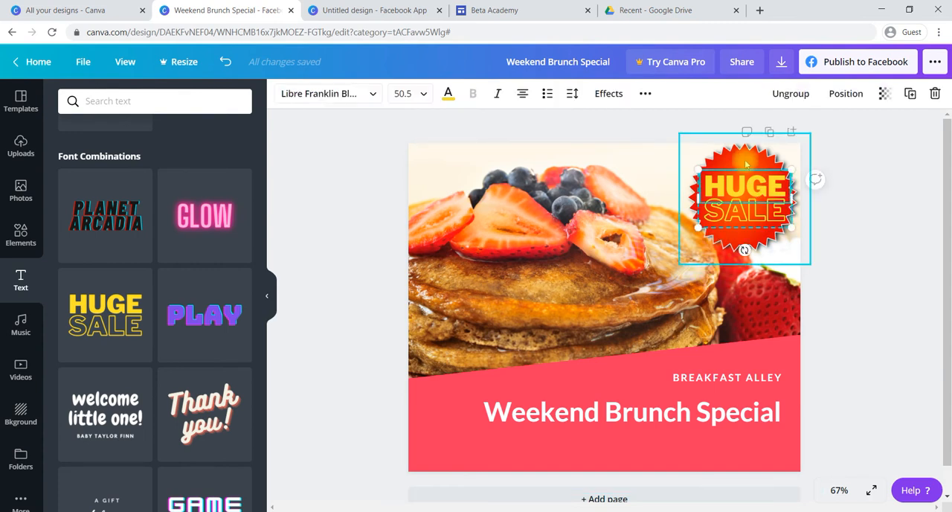
pyautogui.press('Left')
pyautogui.press('Left')
pyautogui.press('Left')
pyautogui.press('Left')
pyautogui.press('Left')
pyautogui.press('Left')
pyautogui.press('Left')
pyautogui.press('Left')
pyautogui.press('Left')
pyautogui.press('Left')
pyautogui.press('Left')
pyautogui.press('Left')
pyautogui.press('Left')
pyautogui.press('Left')
pyautogui.press('Left')
pyautogui.press('Left')
pyautogui.press('Left')
pyautogui.press('Left')
pyautogui.press('Left')
pyautogui.press('Left')
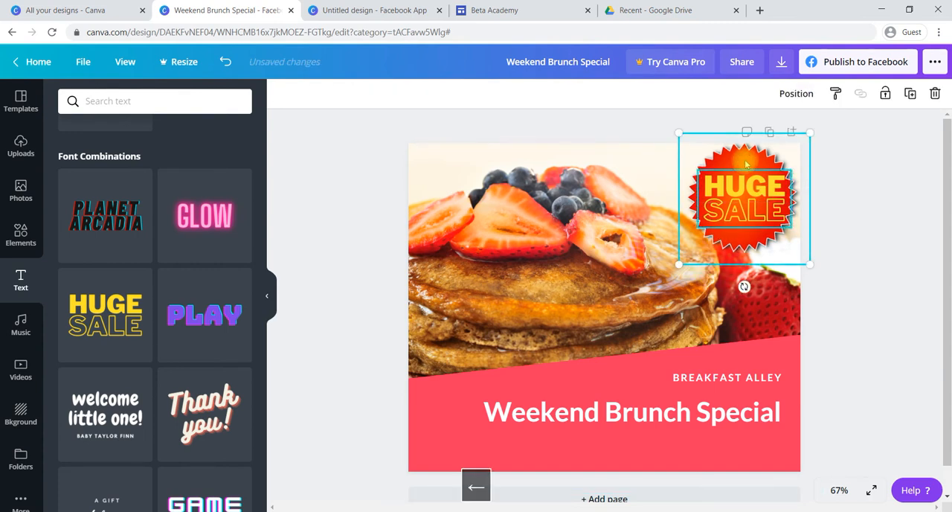
pyautogui.press('Right')
pyautogui.press('Right')
pyautogui.press('Right')
pyautogui.press('Right')
pyautogui.press('Right')
pyautogui.press('Right')
pyautogui.press('Right')
pyautogui.press('Right')
pyautogui.press('Right')
pyautogui.press('Right')
pyautogui.press('Right')
pyautogui.press('Right')
pyautogui.press('Right')
pyautogui.press('Right')
pyautogui.press('Right')
pyautogui.press('Right')
pyautogui.press('Right')
pyautogui.press('Right')
pyautogui.press('Right')
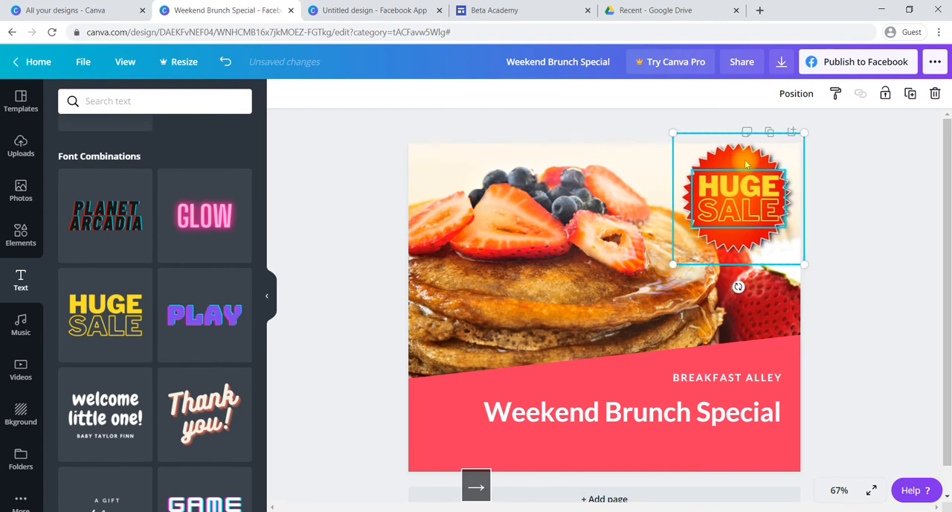
pyautogui.press('Down')
pyautogui.press('Down')
pyautogui.press('Down')
pyautogui.press('Down')
pyautogui.press('Down')
pyautogui.press('Down')
pyautogui.press('Down')
pyautogui.press('Down')
pyautogui.press('Down')
pyautogui.press('Down')
pyautogui.press('Down')
pyautogui.press('Down')
pyautogui.press('Down')
pyautogui.press('Down')
pyautogui.press('Down')
pyautogui.press('Down')
pyautogui.press('Down')
pyautogui.press('Up')
pyautogui.press('Up')
pyautogui.press('Up')
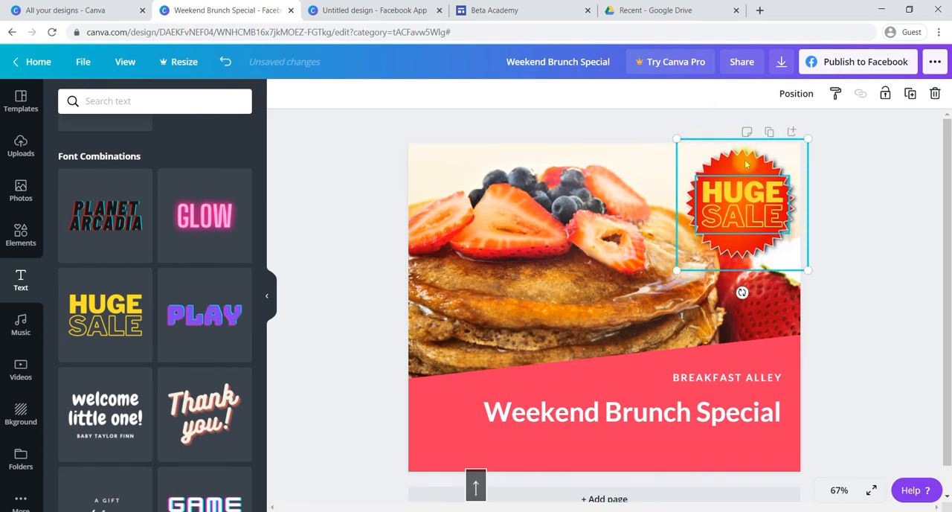
# - Delete the pancake photo from the design and search the photo library for "organic food"
pyautogui.click(561, 256)
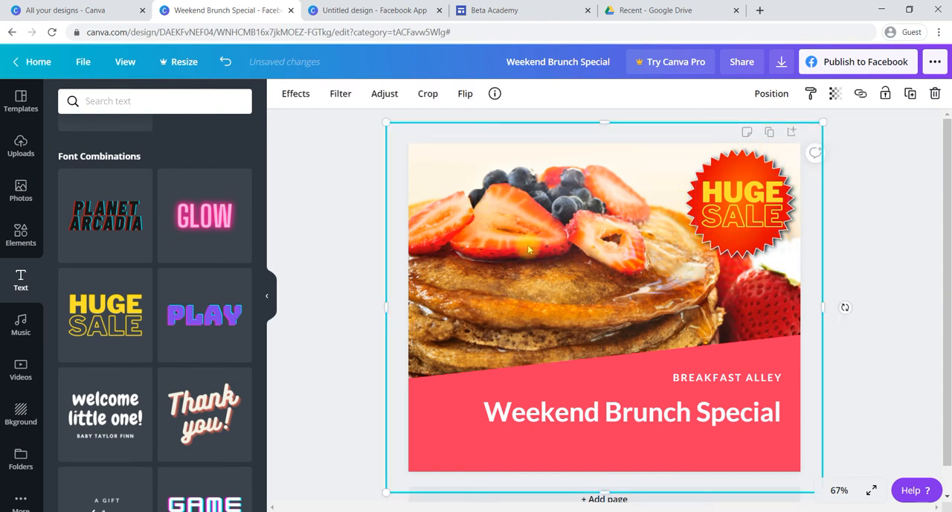
pyautogui.press('Delete')
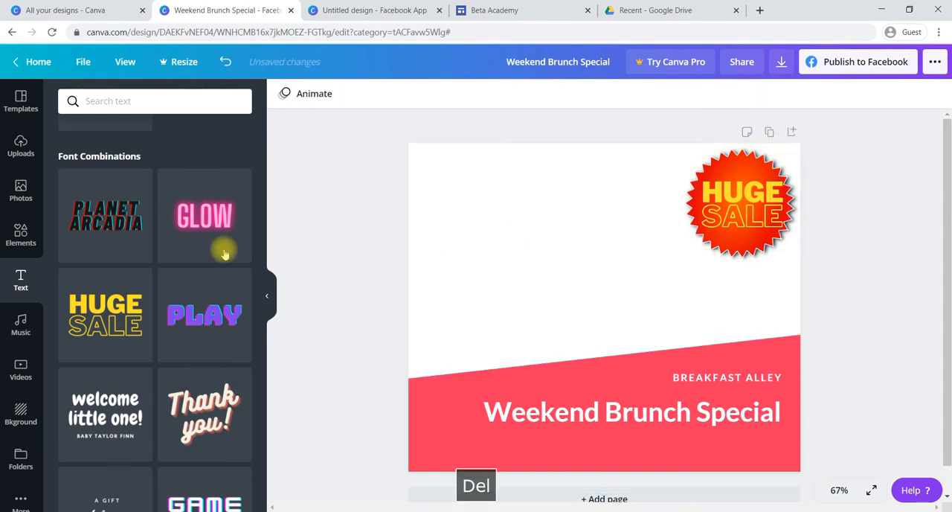
pyautogui.click(20, 192)
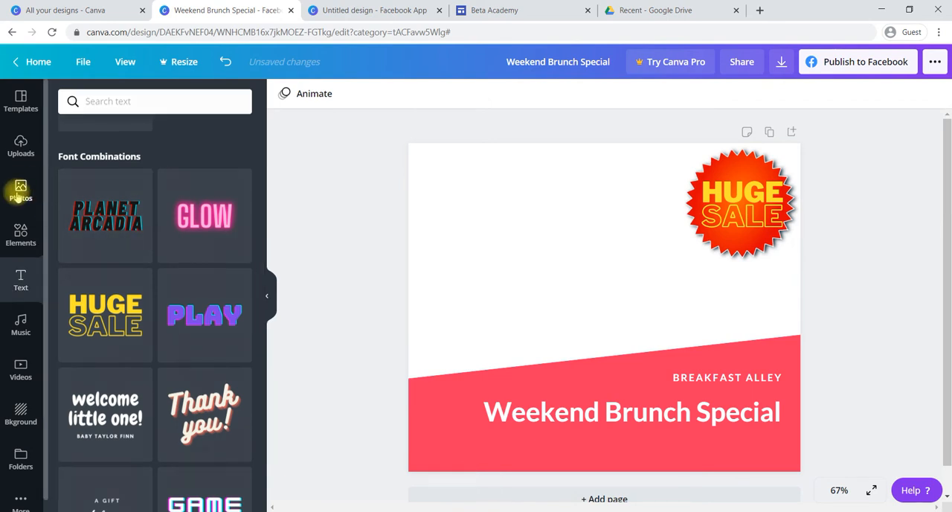
pyautogui.click(127, 109)
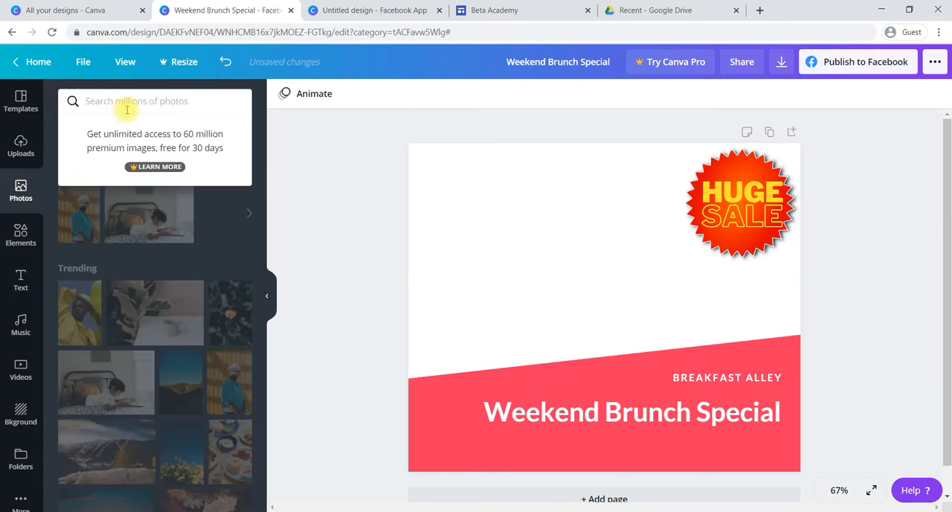
pyautogui.write('organic food')
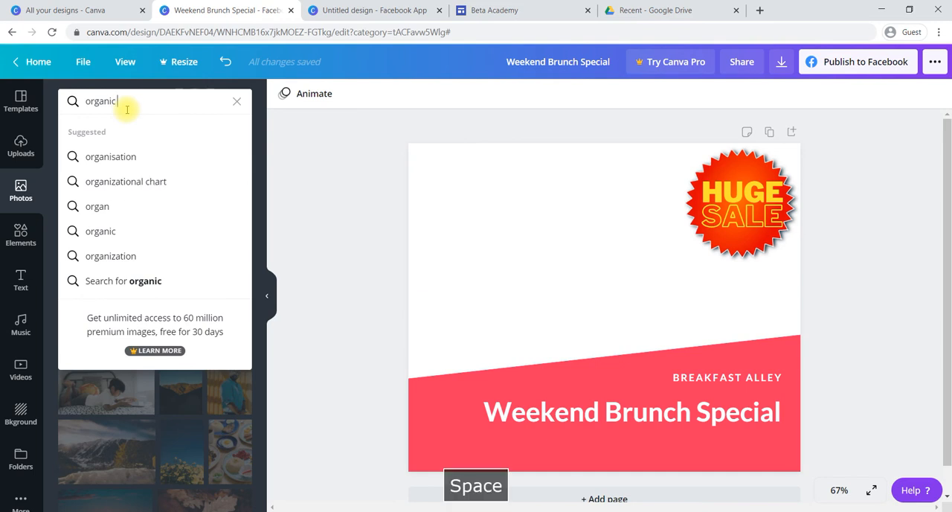
pyautogui.press('Return')
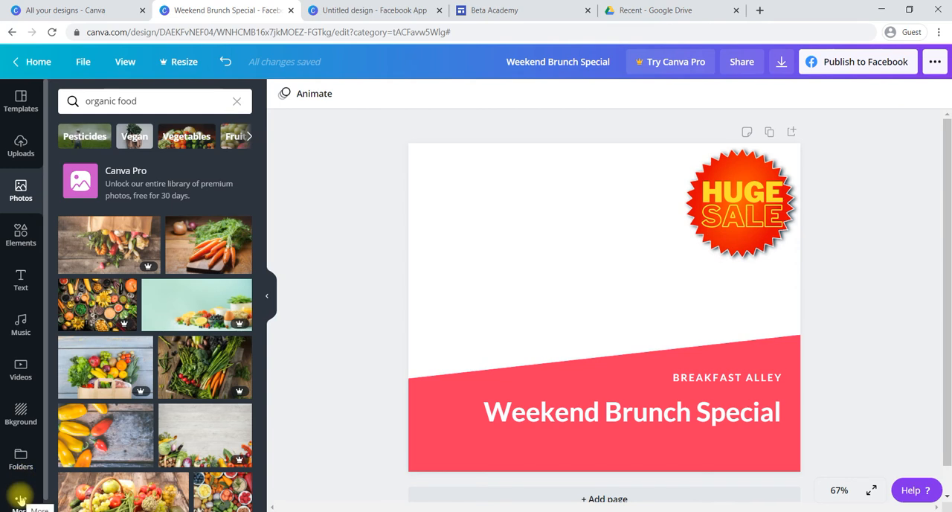
# - Add the free photo of yellow and red peppers on wood and set it as the page background
pyautogui.scroll(-3, 160, 325)
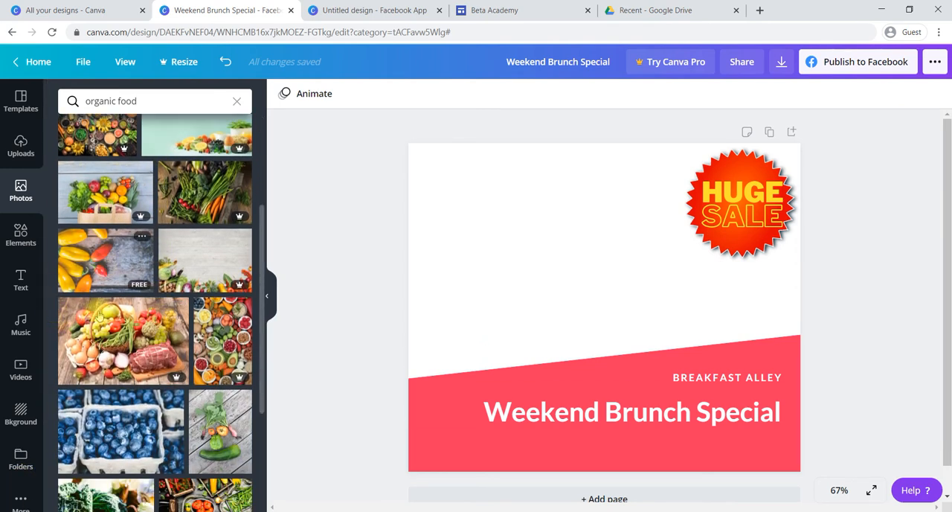
pyautogui.scroll(1, 133, 281)
pyautogui.scroll(1, 133, 281)
pyautogui.scroll(-2, 131, 283)
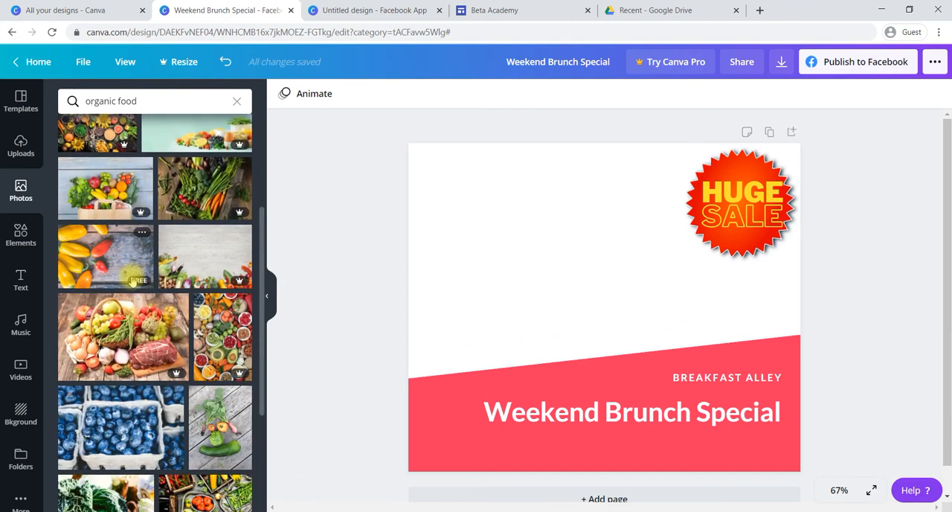
pyautogui.click(116, 263)
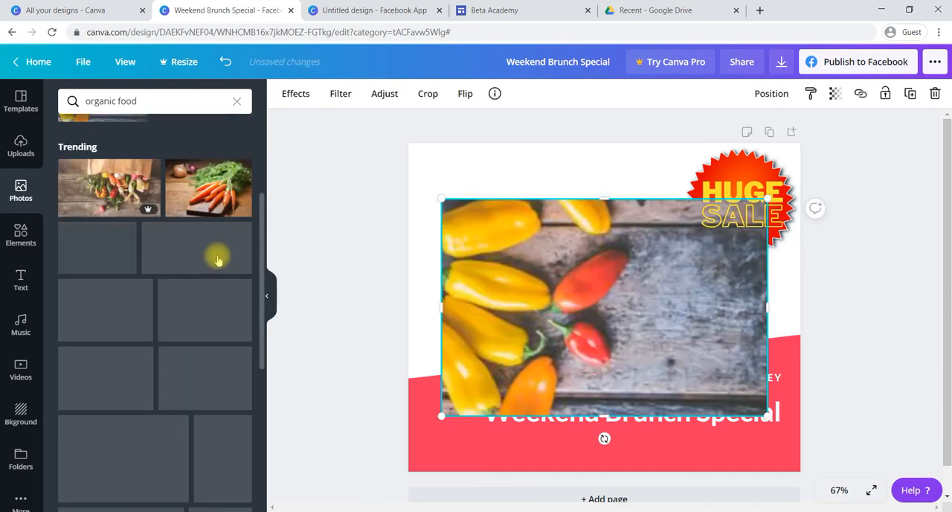
pyautogui.rightClick(565, 276)
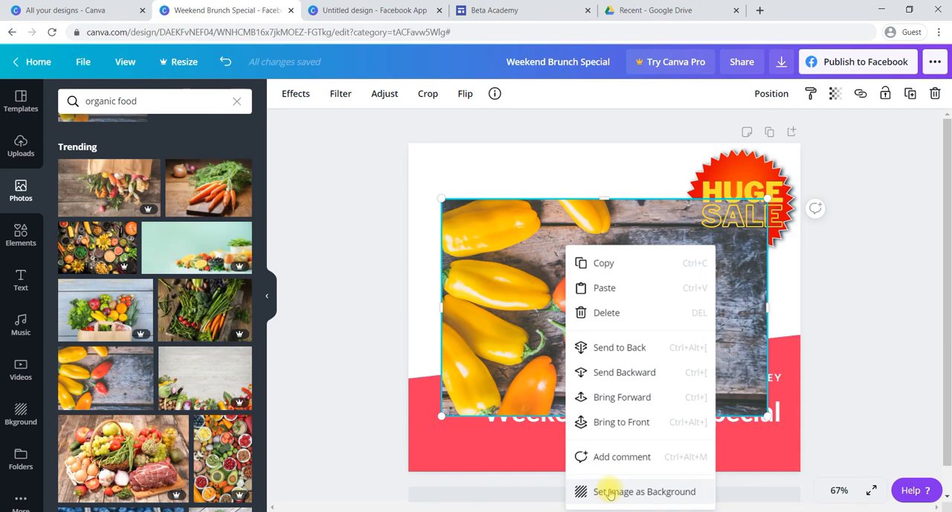
pyautogui.click(608, 492)
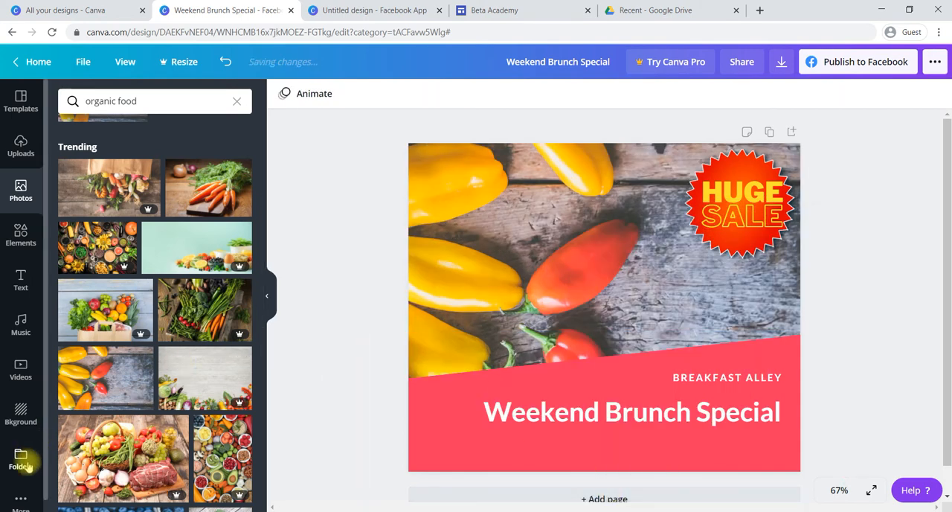
# - Open the collection of additional Canva apps and integrations
pyautogui.click(20, 495)
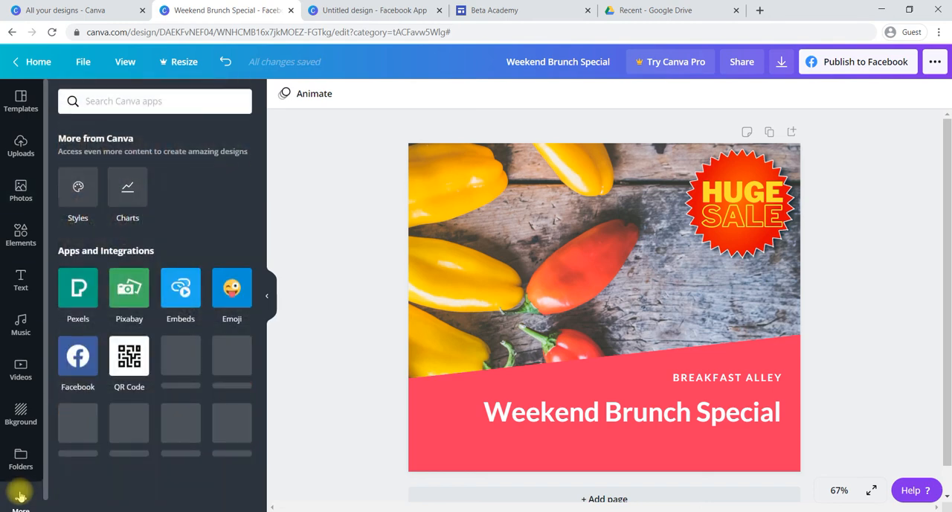
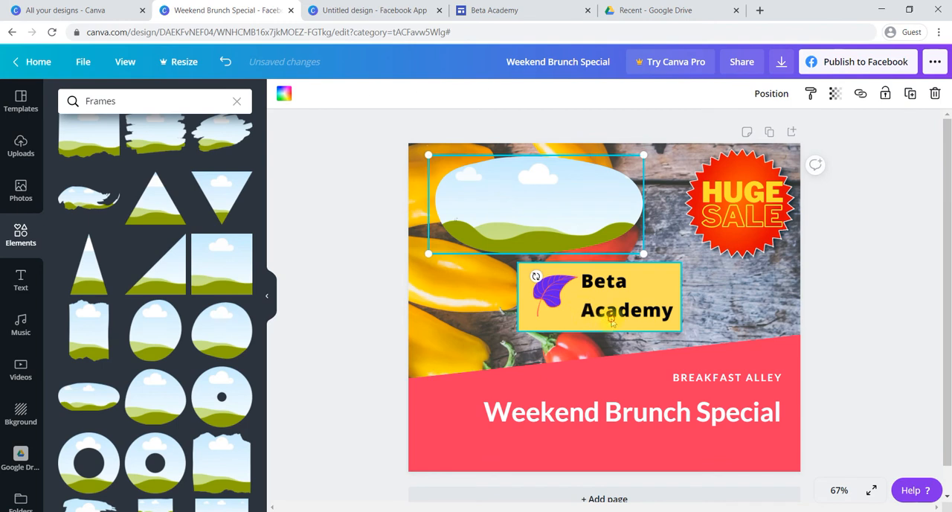
# - Fill the oval frame with the Beta Academy logo, shrink it and place it below the headline in the page's lower-right corner
pyautogui.moveTo(641, 315); pyautogui.dragTo(575, 229)
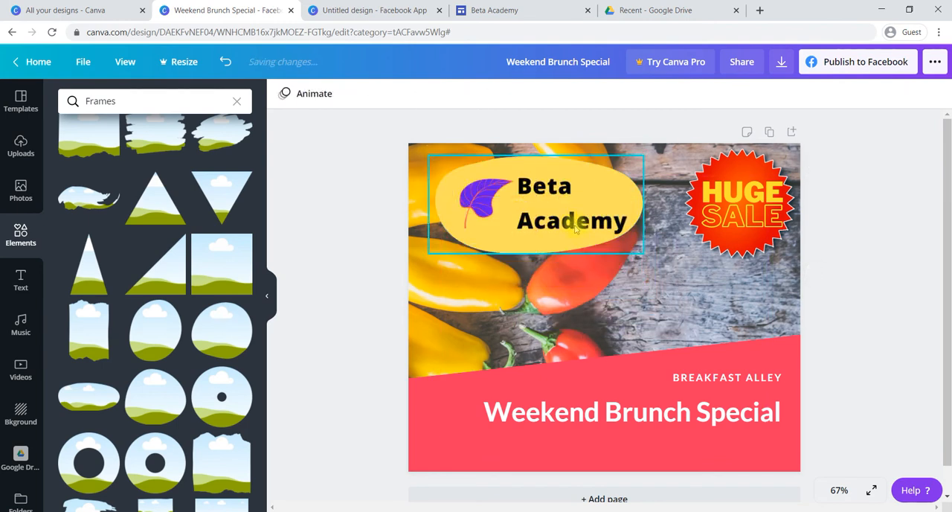
pyautogui.click(647, 255)
pyautogui.click(587, 222)
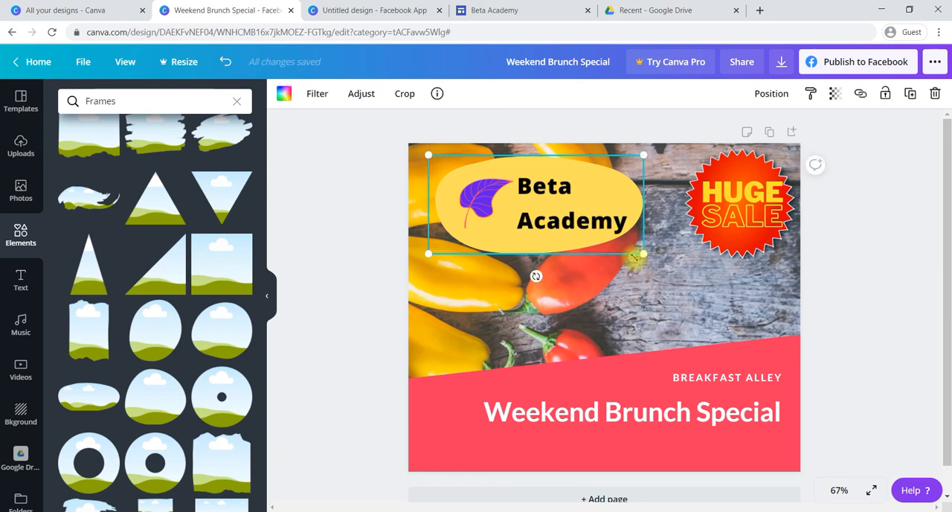
pyautogui.moveTo(643, 254); pyautogui.dragTo(740, 446)
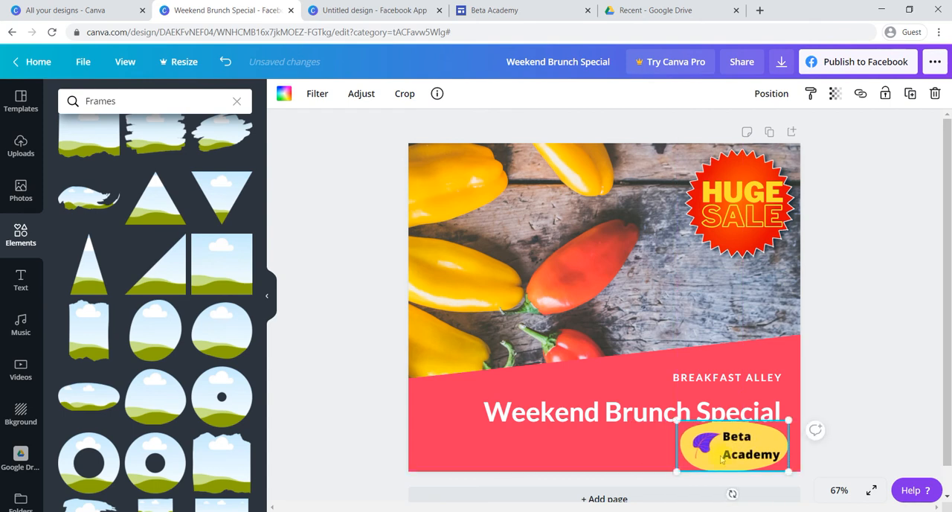
pyautogui.moveTo(676, 422); pyautogui.dragTo(691, 430)
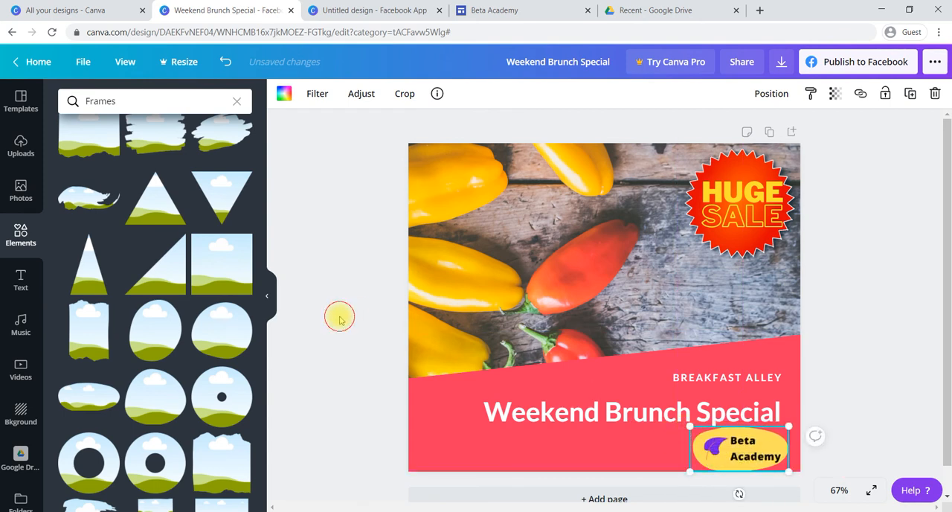
pyautogui.click(339, 319)
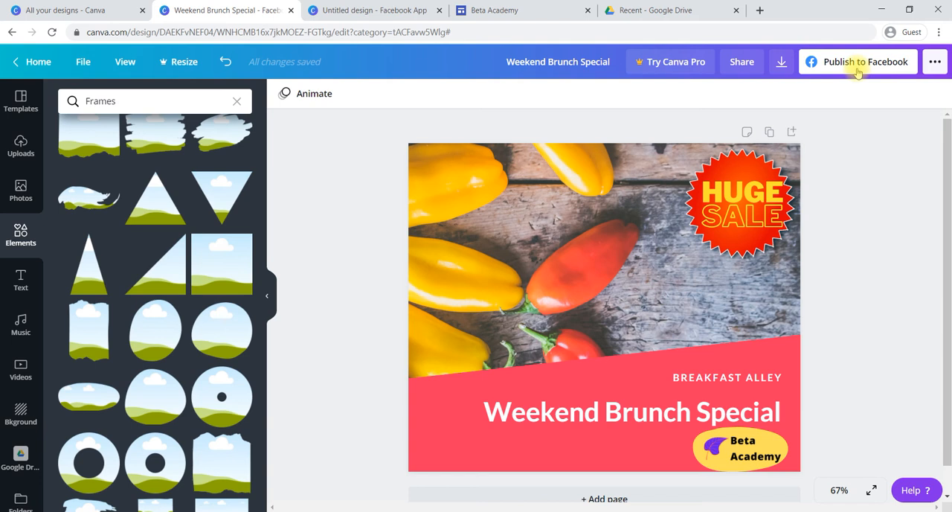
# - Review the file types available for downloading the design, from PNG through GIF, without downloading it
pyautogui.click(780, 64)
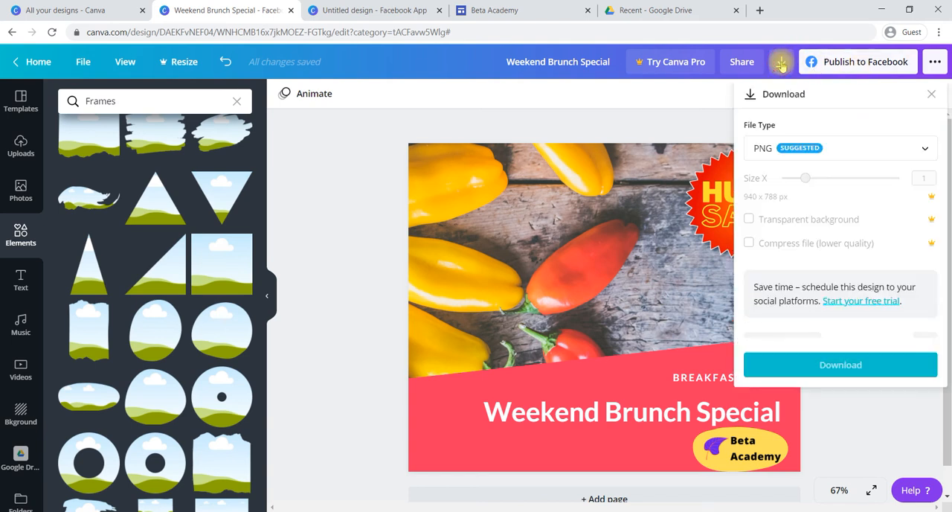
pyautogui.click(841, 145)
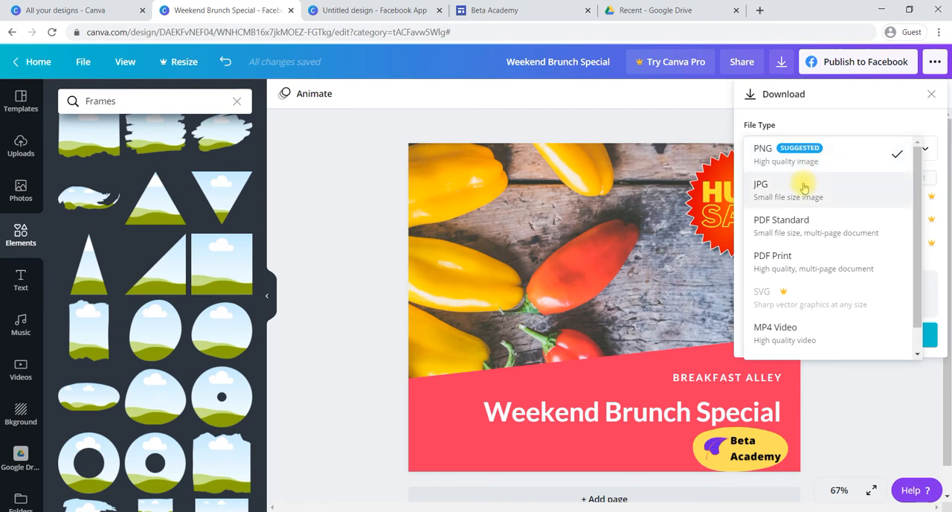
pyautogui.scroll(-1, 821, 260)
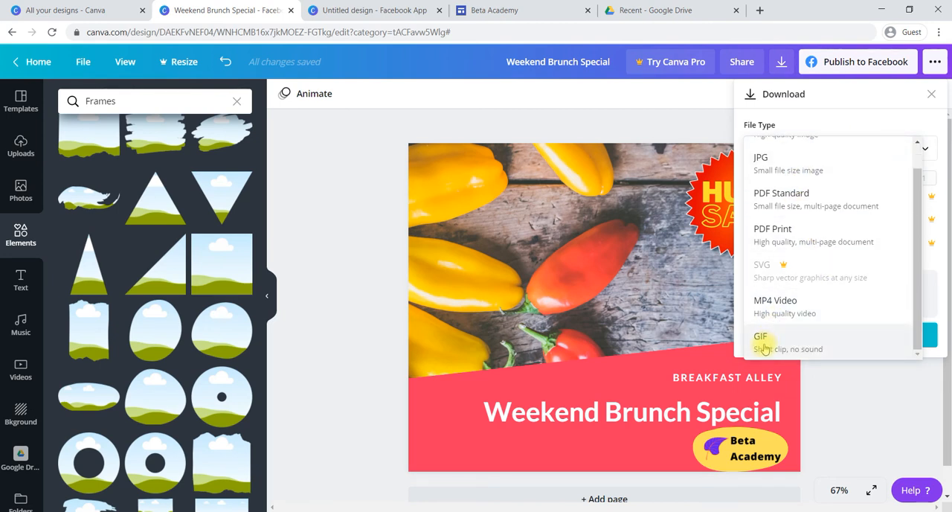
pyautogui.click(852, 387)
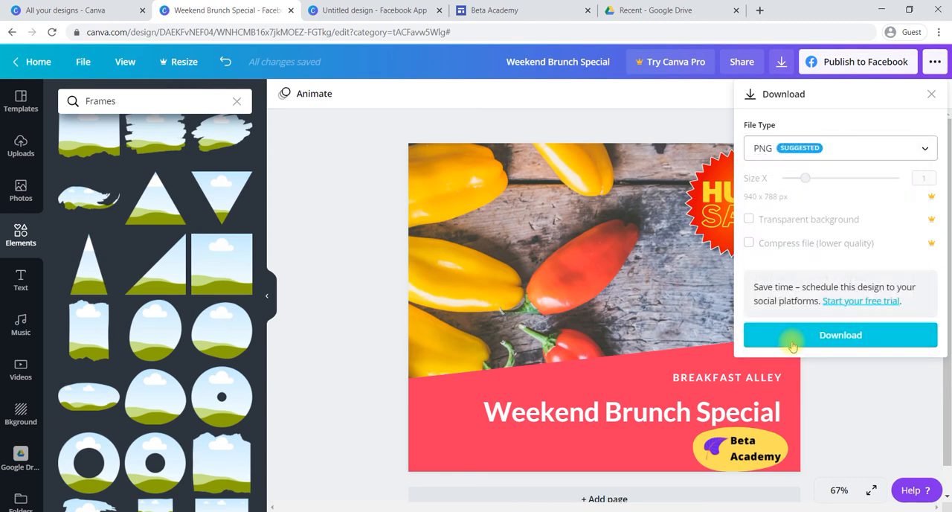
pyautogui.click(335, 260)
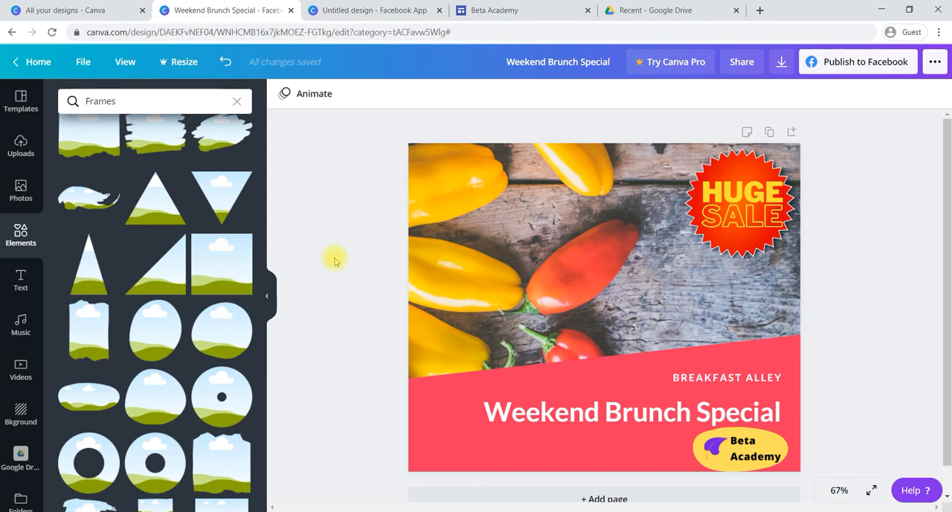
# - Clear the Frames search and browse the organic food templates to the Magic Dressing Recipe design
pyautogui.click(235, 104)
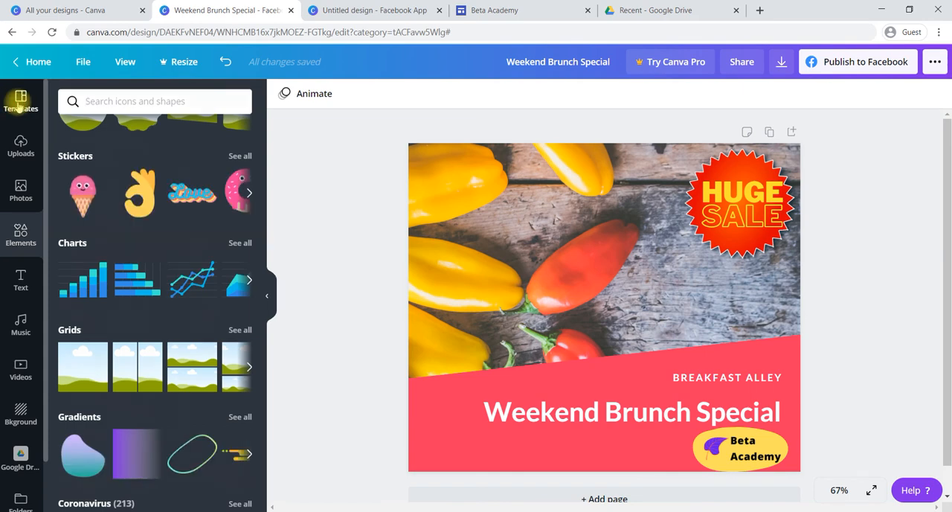
pyautogui.click(21, 99)
pyautogui.scroll(-4, 149, 249)
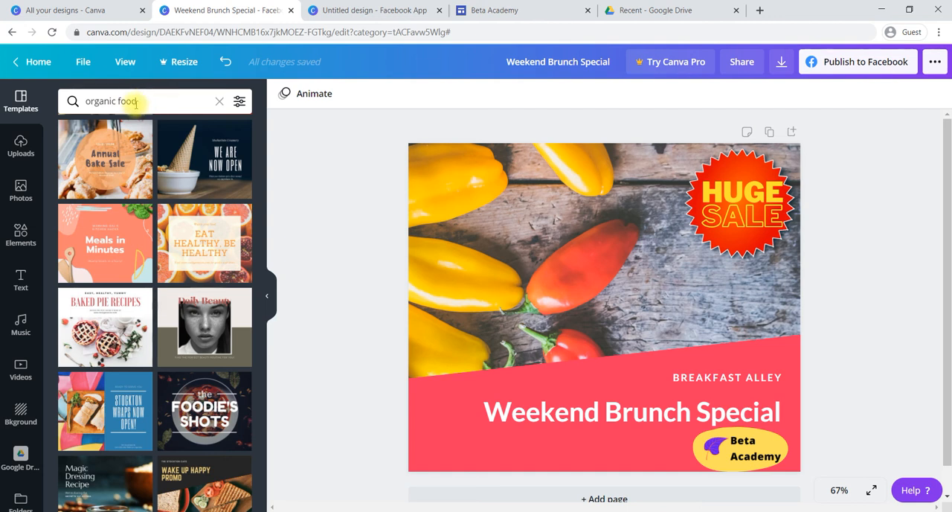
pyautogui.scroll(-2, 171, 308)
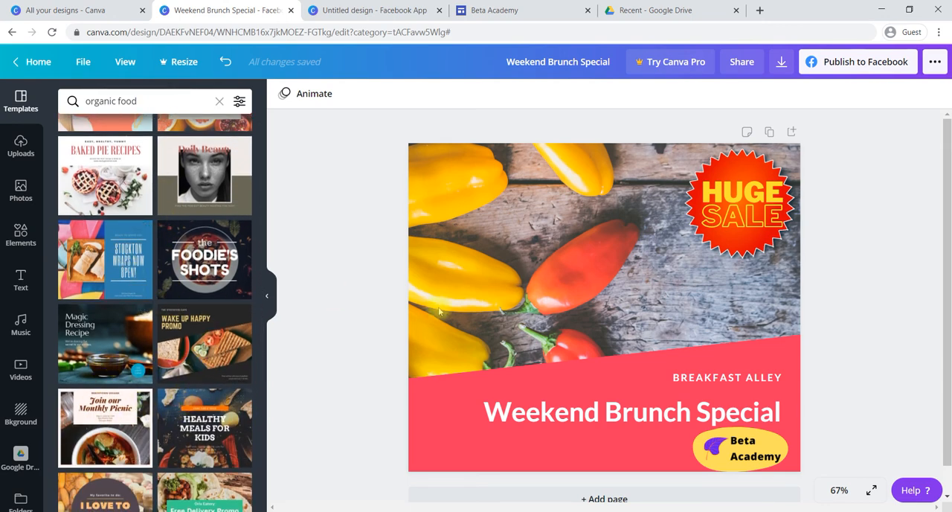
pyautogui.click(117, 346)
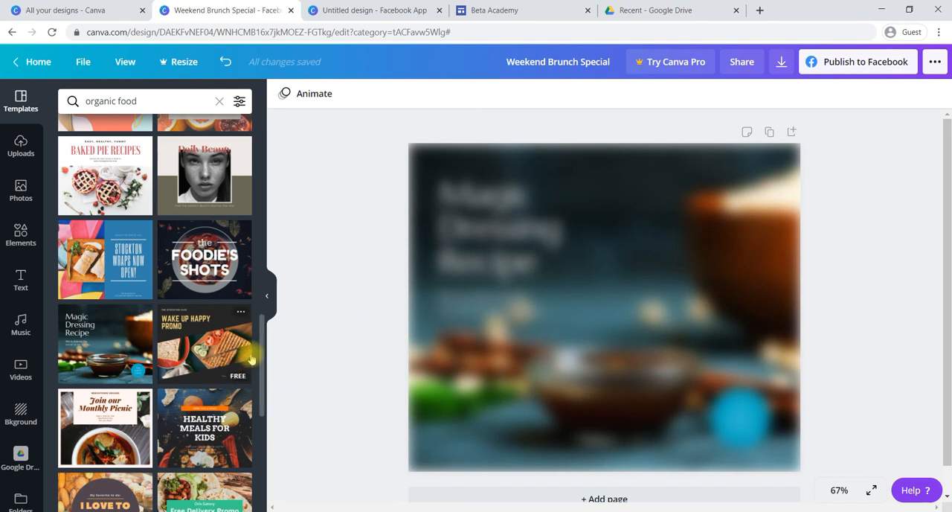
pyautogui.click(484, 336)
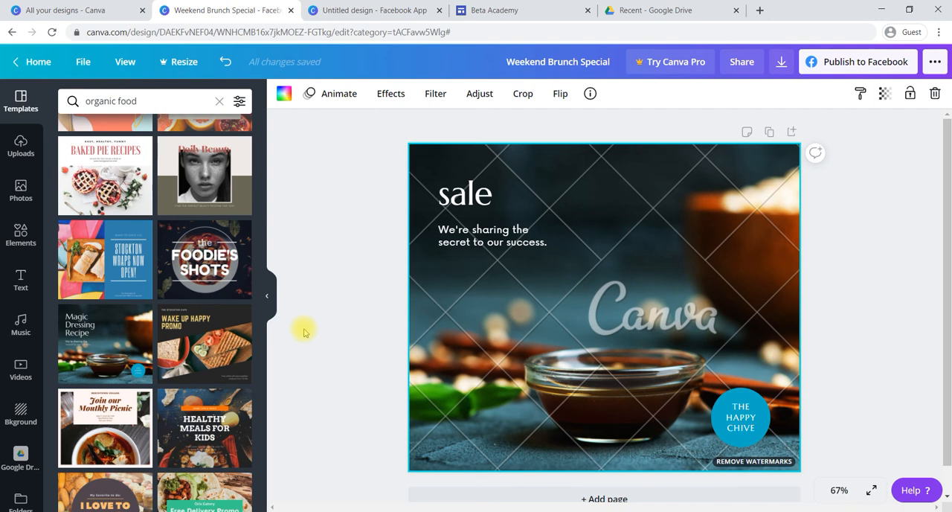
pyautogui.hotkey('ctrl', 'z')
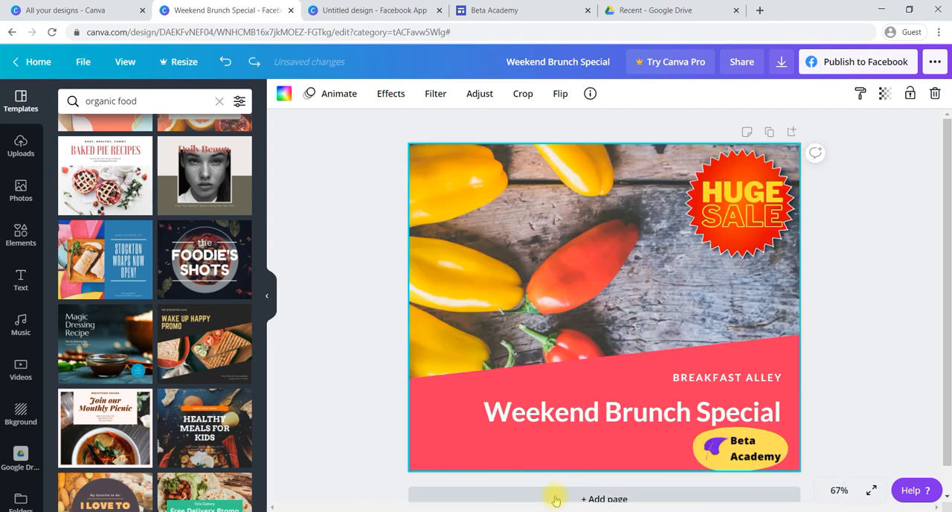
# - Add a second page to the design and apply the Magic Dressing Recipe template to it
pyautogui.click(556, 498)
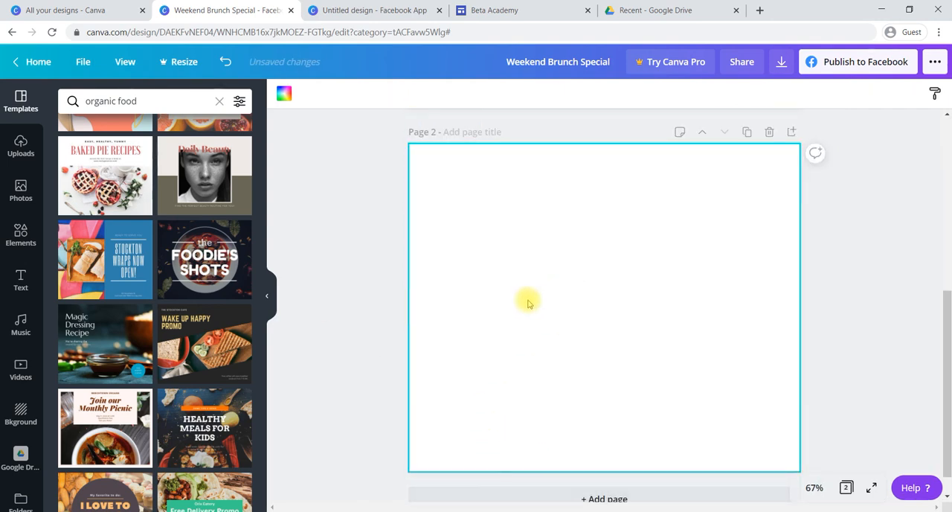
pyautogui.click(108, 353)
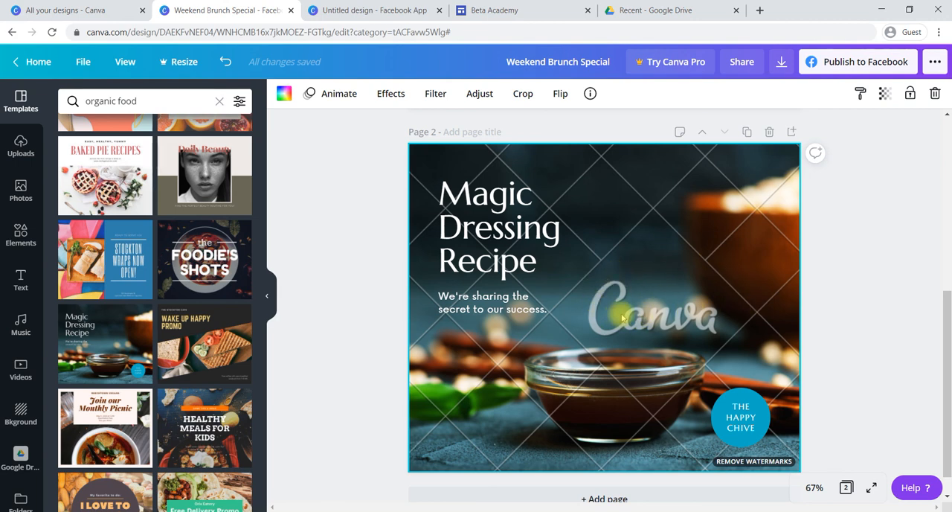
# - Compare the download options with page 2's premium background photo deleted and with it restored
pyautogui.press('Delete')
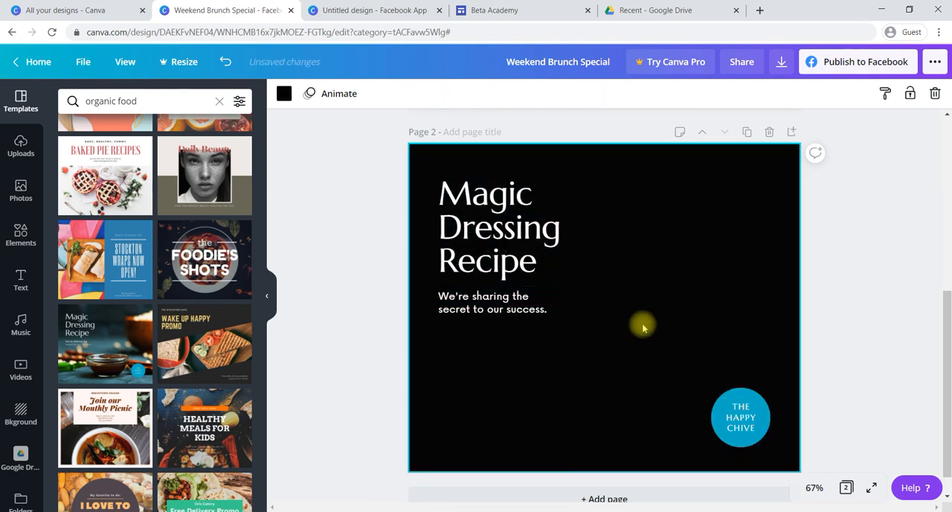
pyautogui.click(780, 64)
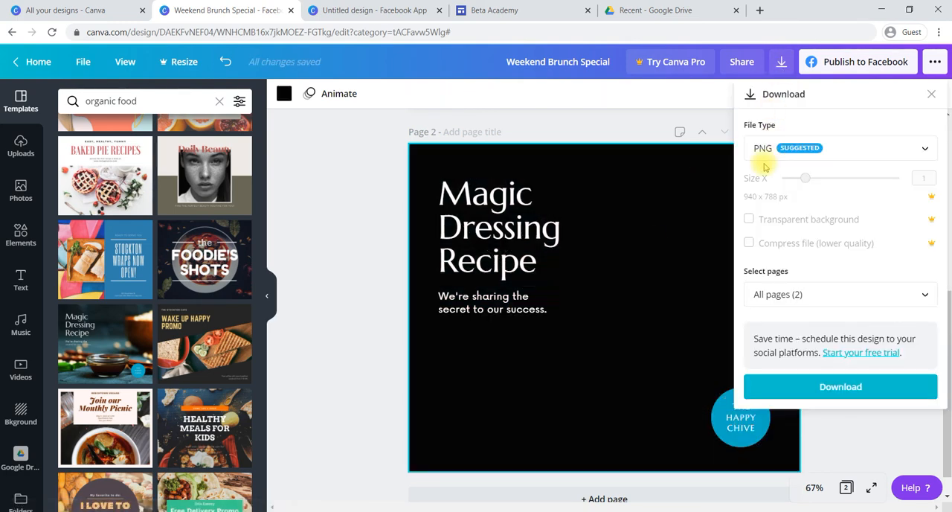
pyautogui.click(931, 96)
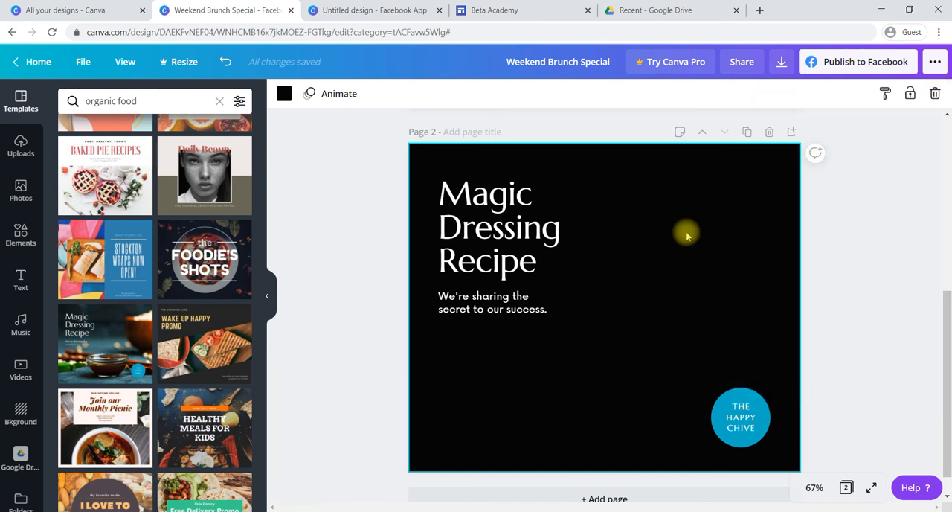
pyautogui.hotkey('ctrl', 'z')
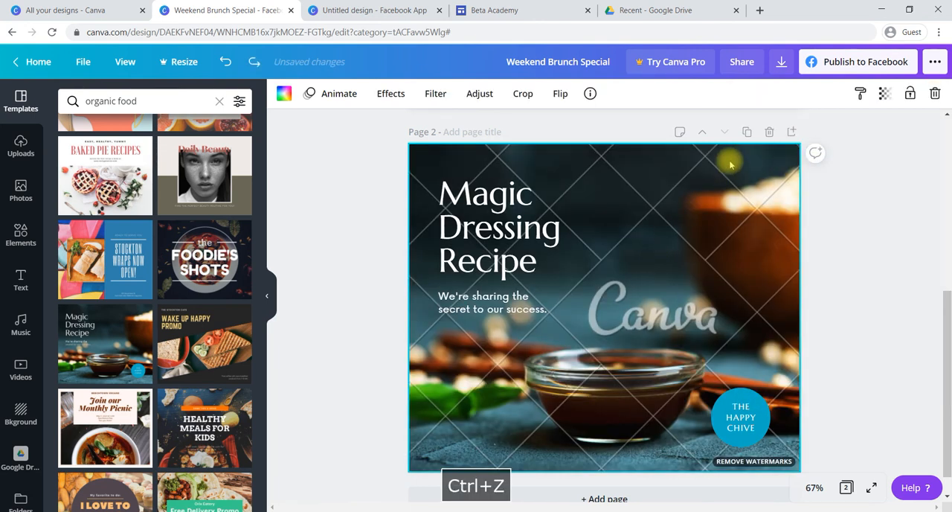
pyautogui.click(782, 65)
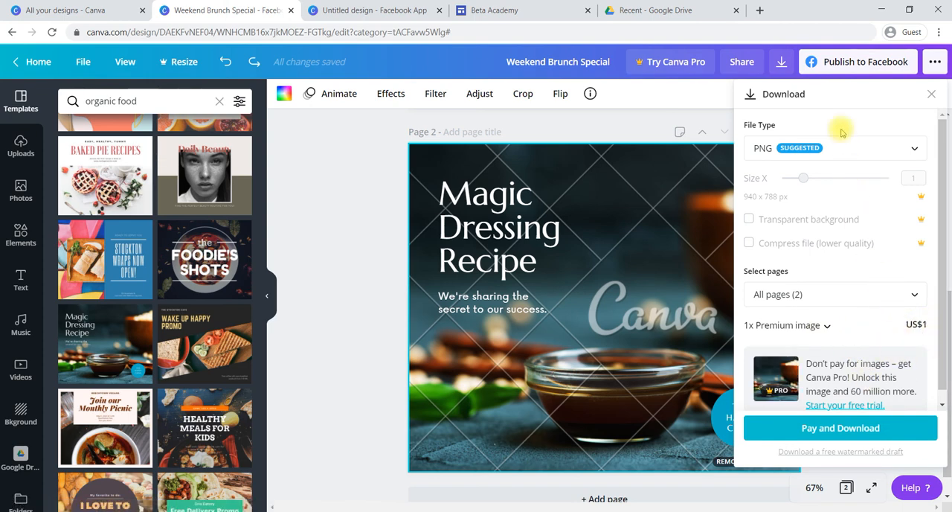
pyautogui.click(607, 307)
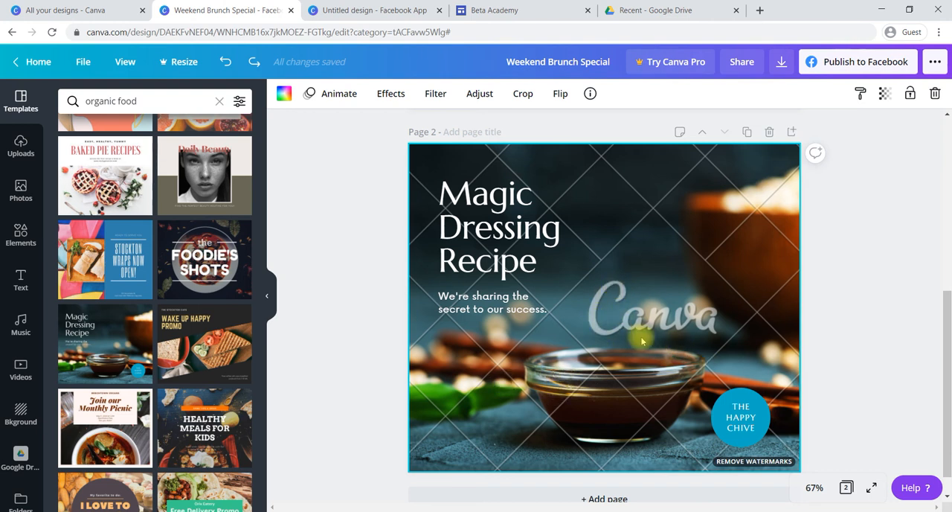
# - Delete page 2's premium background photo and replace it with the free organic food photo of blueberries in cartons
pyautogui.press('Delete')
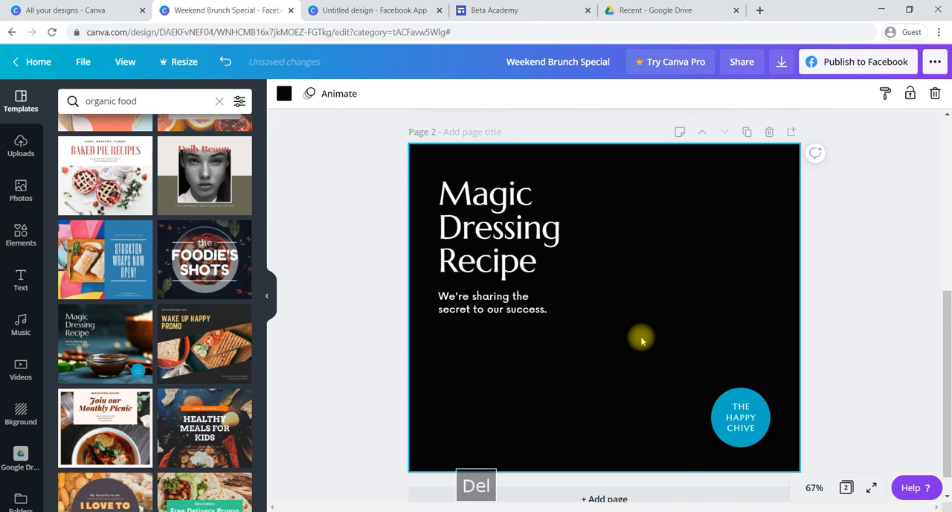
pyautogui.click(21, 195)
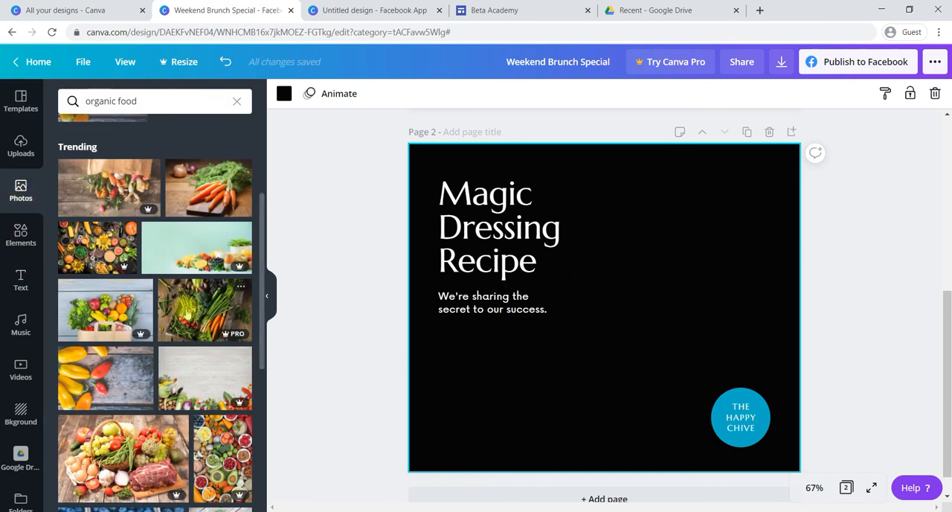
pyautogui.scroll(-2, 186, 311)
pyautogui.scroll(-3, 186, 311)
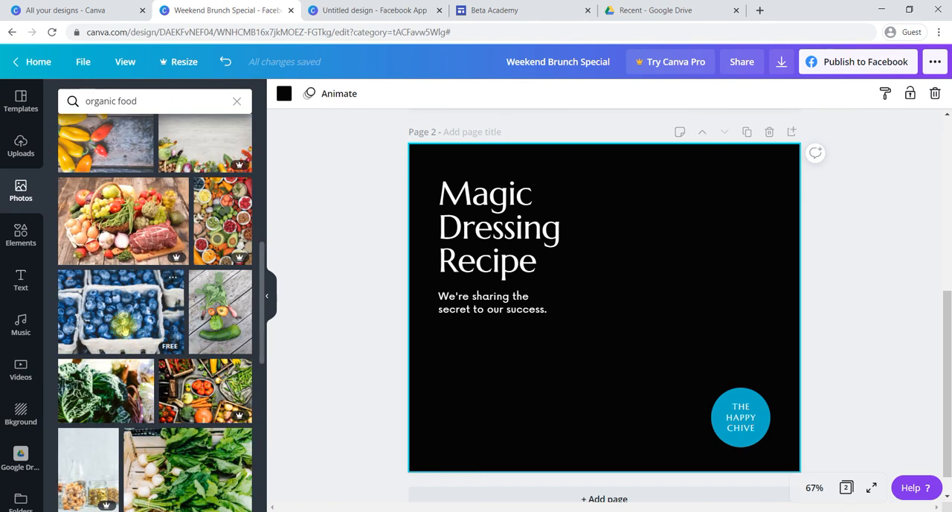
pyautogui.click(119, 316)
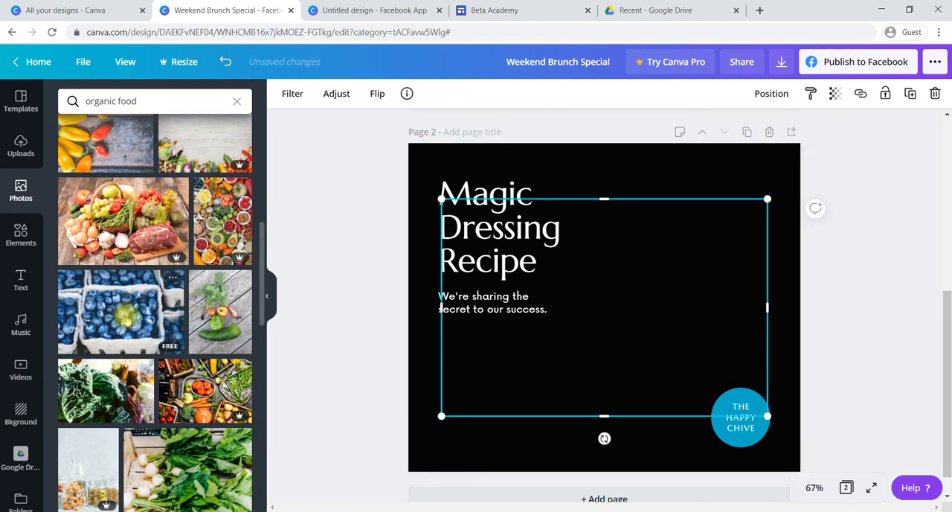
pyautogui.rightClick(587, 314)
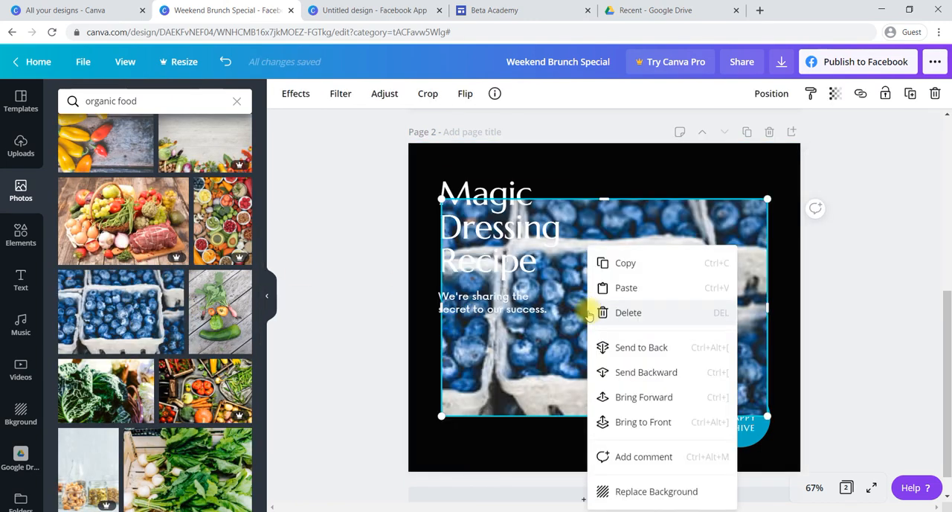
pyautogui.click(614, 489)
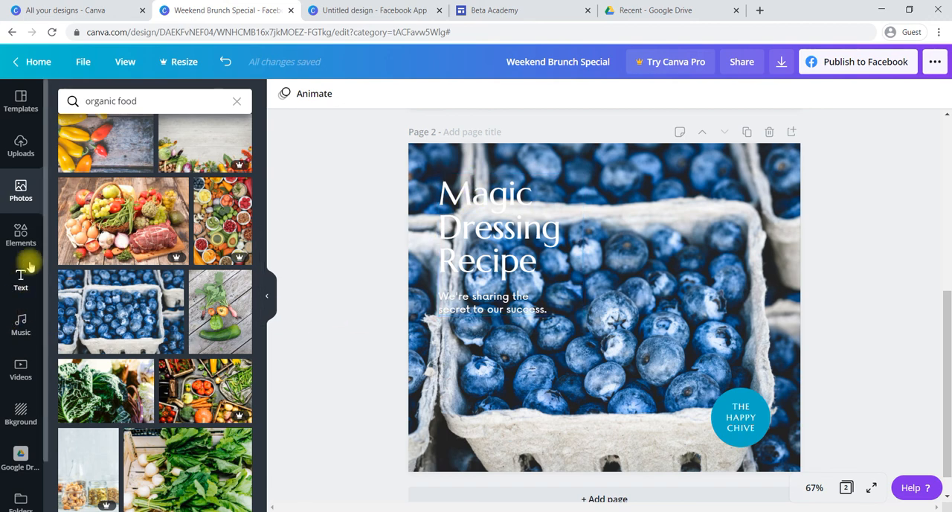
# - Add the purple-to-teal gradient blob to page 2, enlarge it and place it over the Magic Dressing Recipe text in the upper-left corner
pyautogui.click(23, 238)
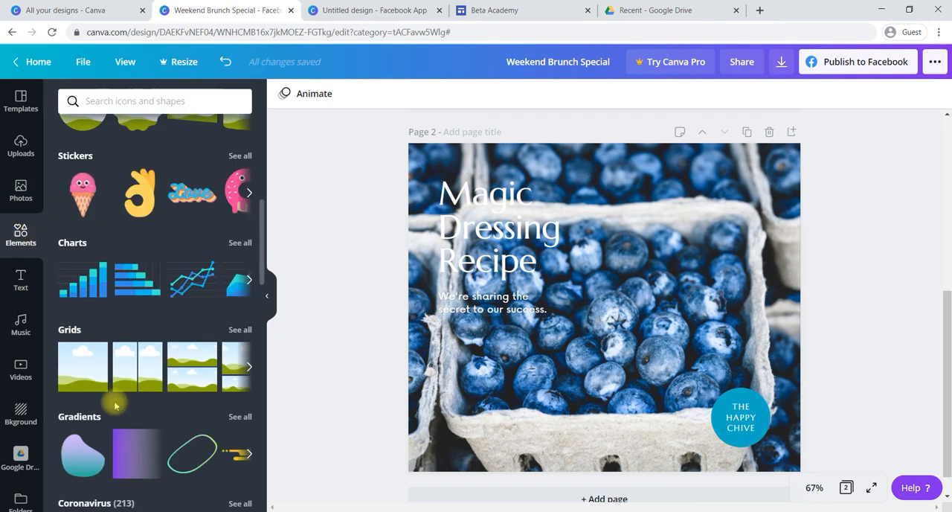
pyautogui.scroll(-3, 115, 401)
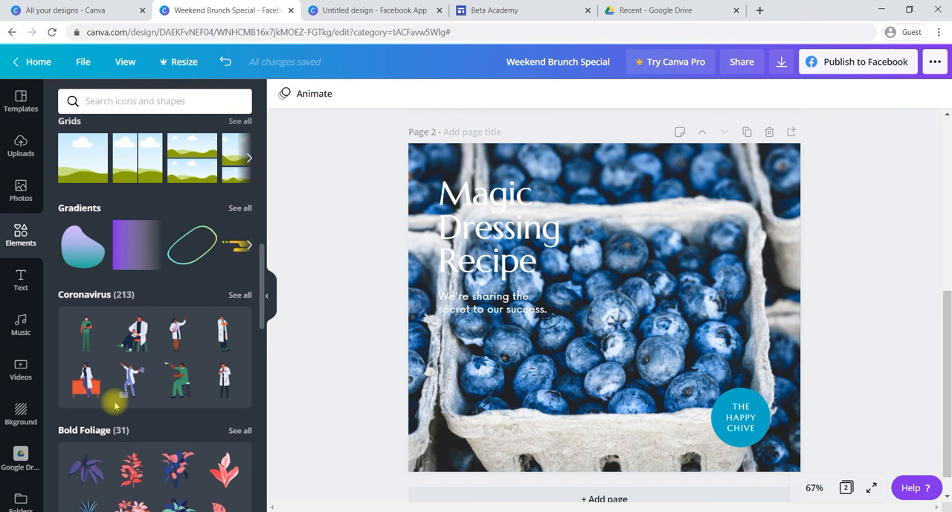
pyautogui.scroll(-1, 115, 405)
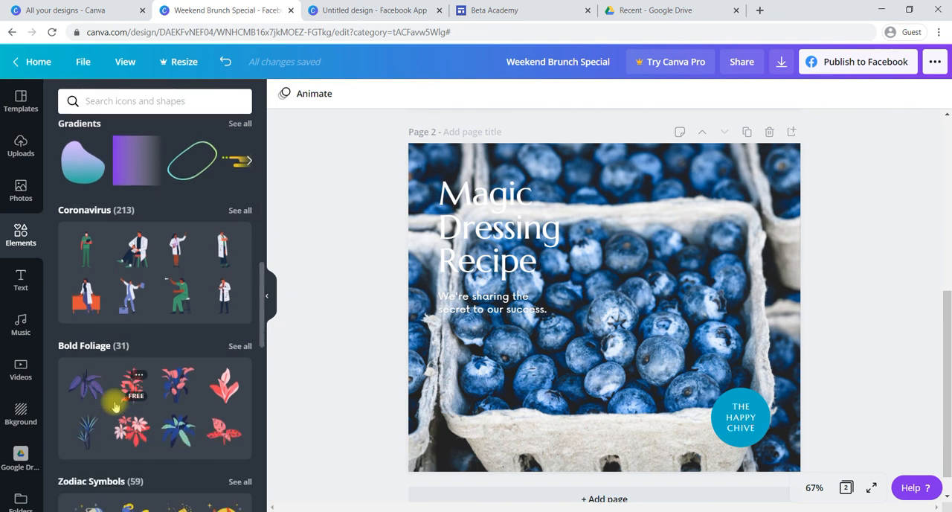
pyautogui.click(87, 171)
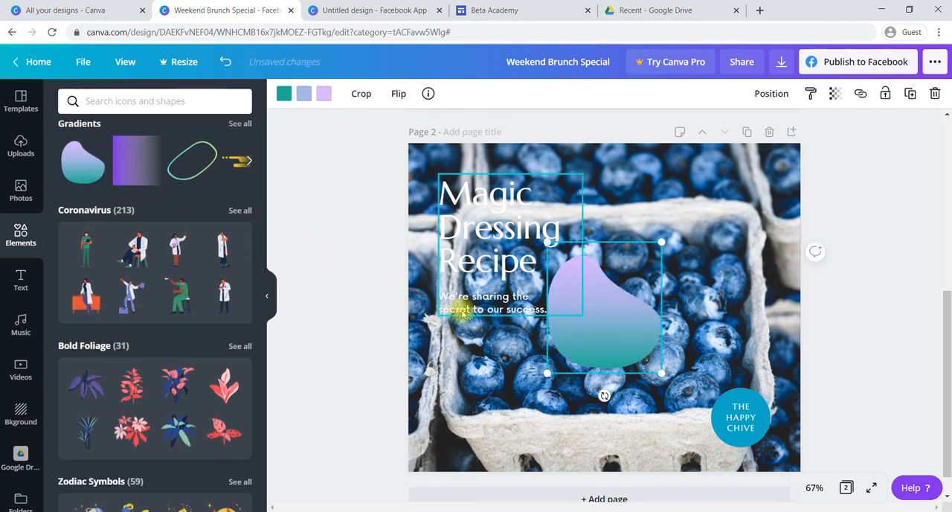
pyautogui.moveTo(572, 299); pyautogui.dragTo(446, 195)
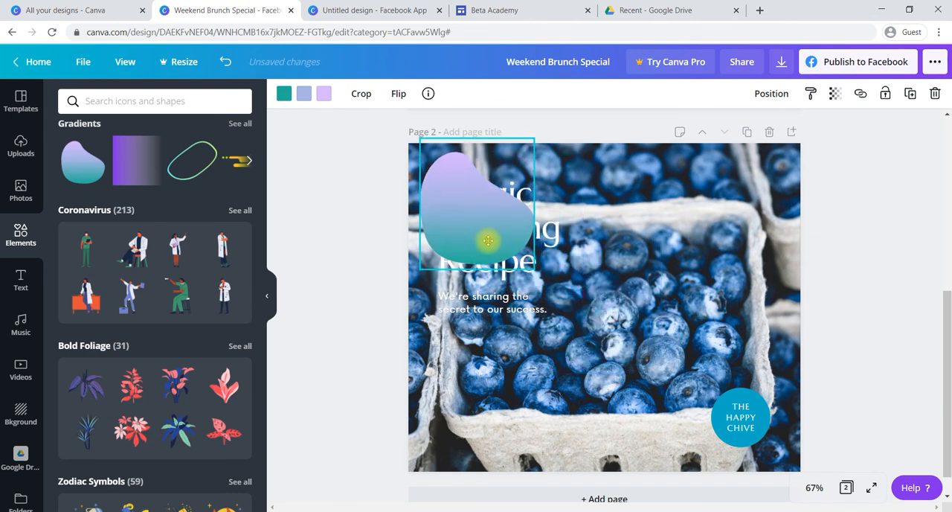
pyautogui.moveTo(533, 266); pyautogui.dragTo(640, 366)
pyautogui.moveTo(574, 329); pyautogui.dragTo(556, 293)
# - Send the gradient blob backward behind the Magic Dressing Recipe text and nudge it slightly to fit around the text
pyautogui.rightClick(557, 293)
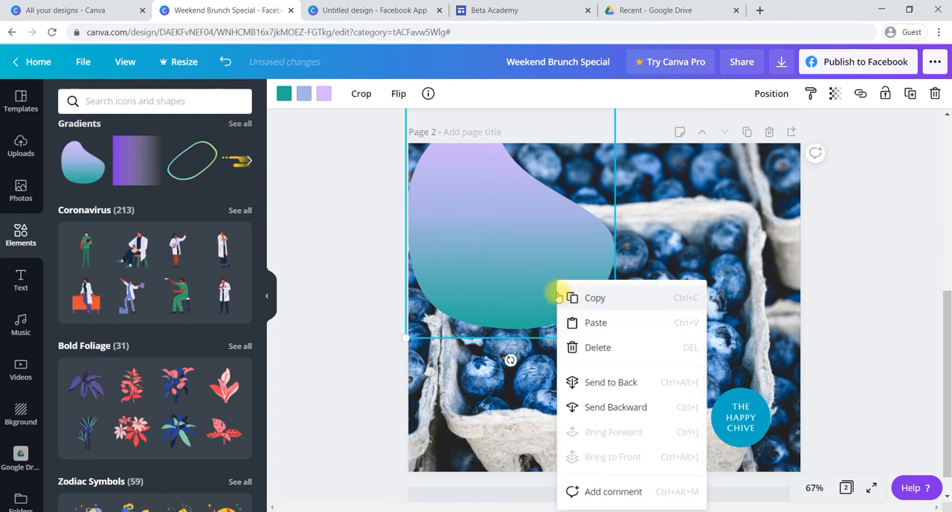
pyautogui.click(622, 411)
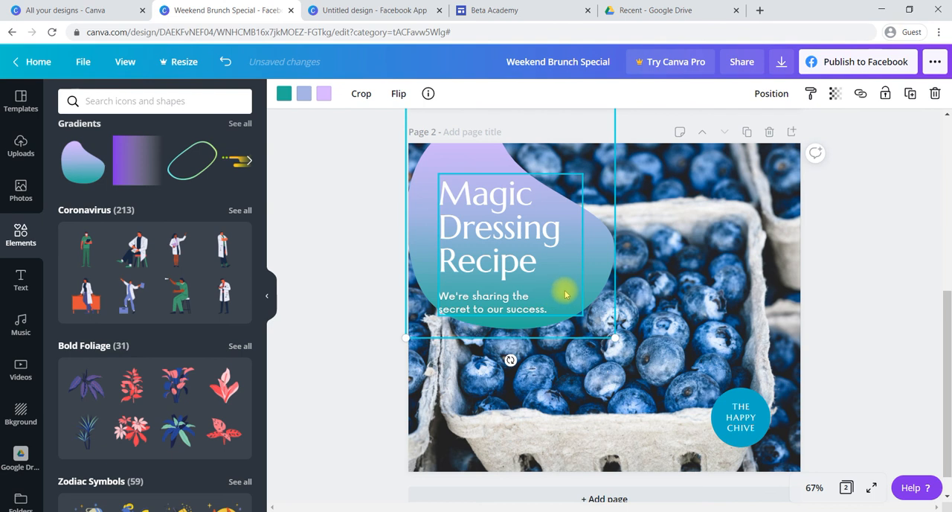
pyautogui.moveTo(599, 284); pyautogui.dragTo(595, 287)
pyautogui.click(716, 325)
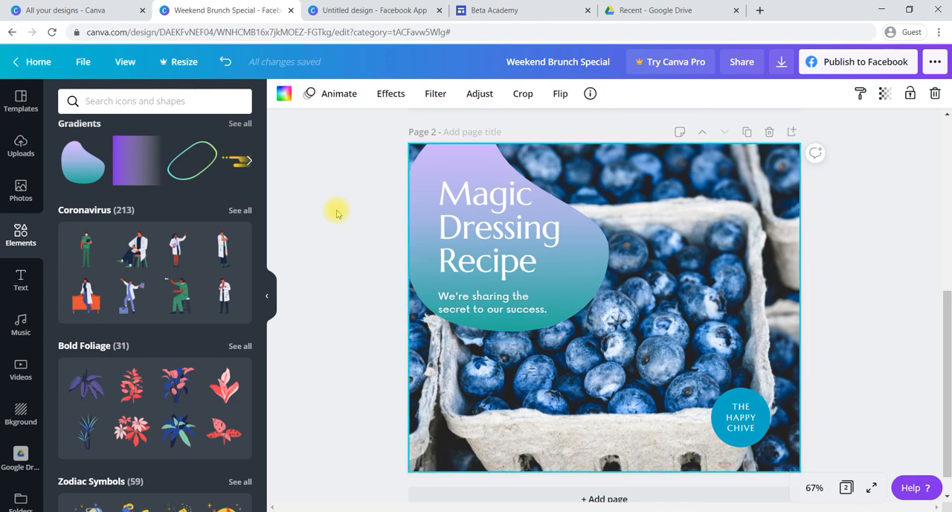
# - Add the blue-green gradient outline oval to page 2 and place it around The Happy Chive badge
pyautogui.click(190, 165)
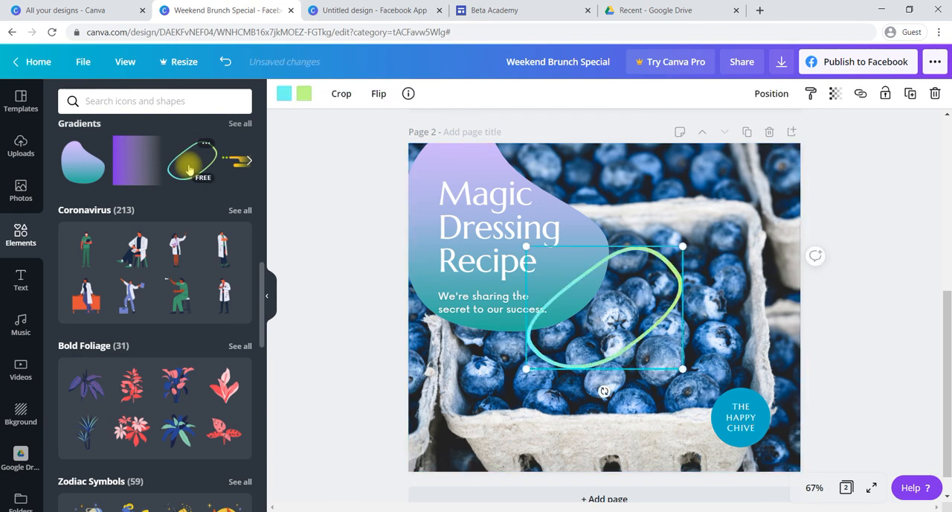
pyautogui.moveTo(647, 345); pyautogui.dragTo(735, 446)
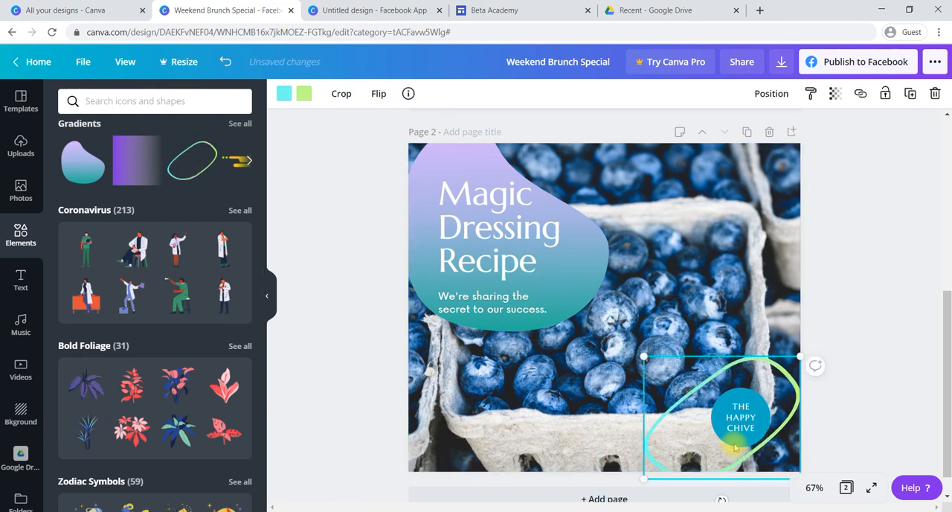
pyautogui.click(562, 399)
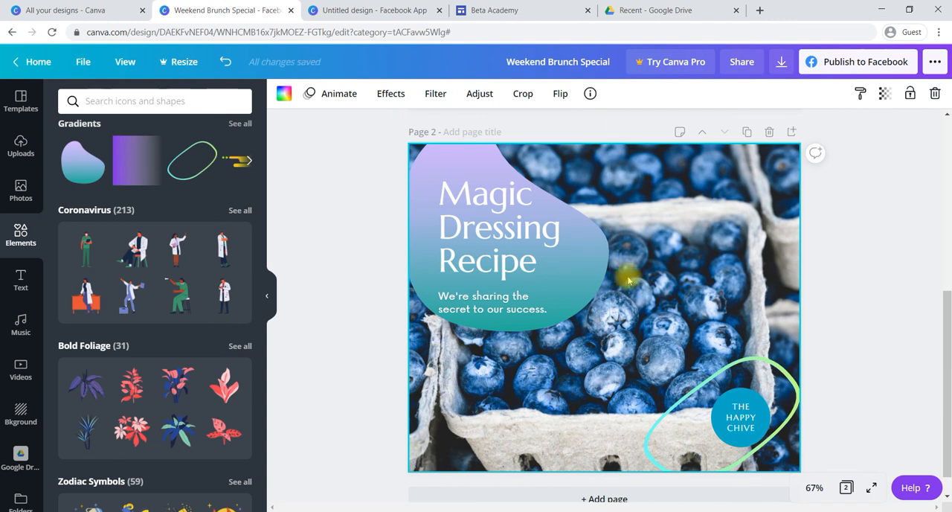
# - Try the horizontal and vertical flips on the gradient blob behind the heading, reverting each one
pyautogui.click(595, 284)
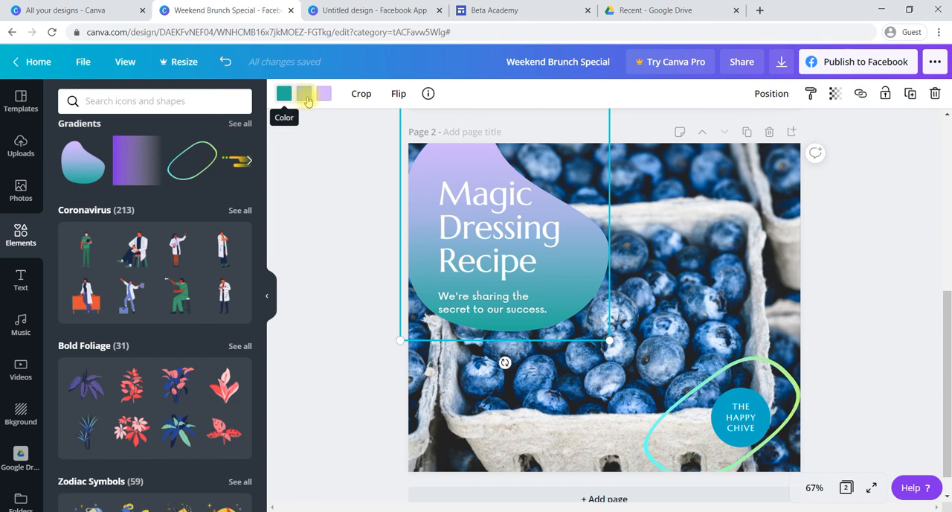
pyautogui.click(398, 93)
pyautogui.click(416, 127)
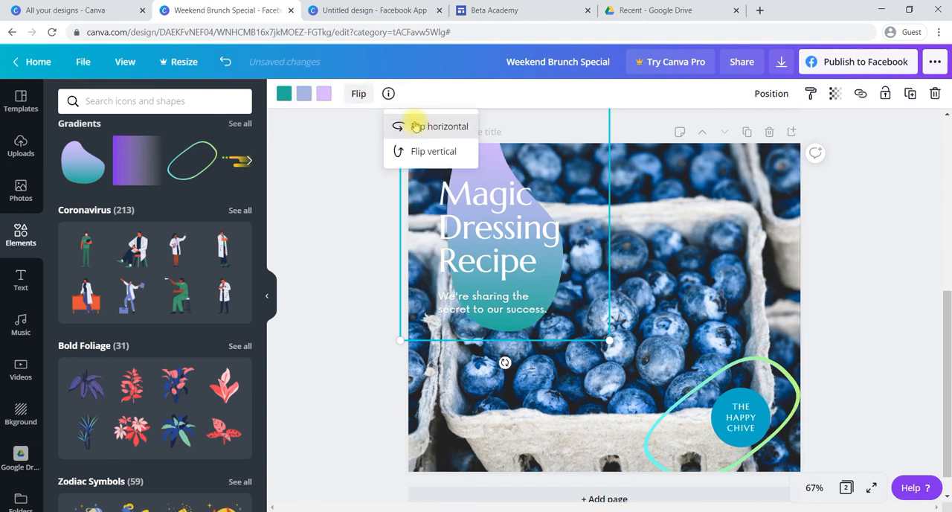
pyautogui.click(415, 124)
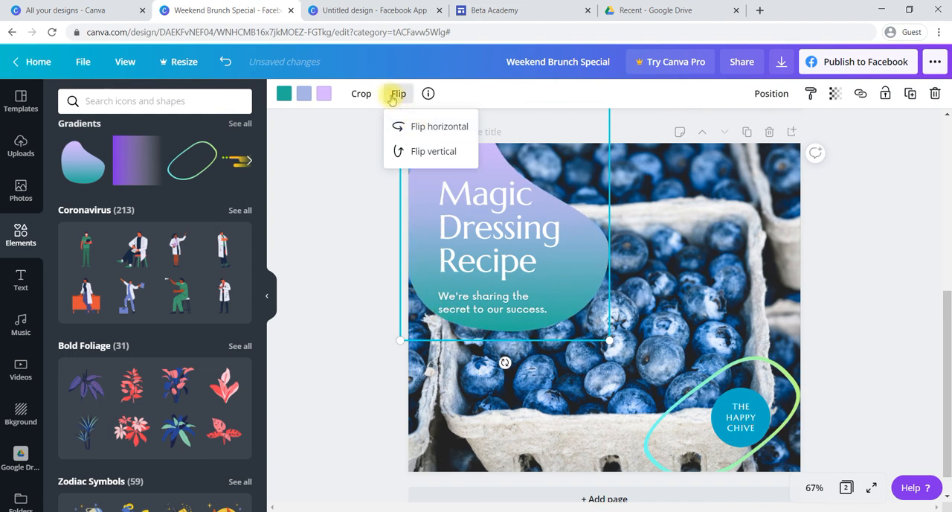
pyautogui.click(406, 151)
pyautogui.click(406, 152)
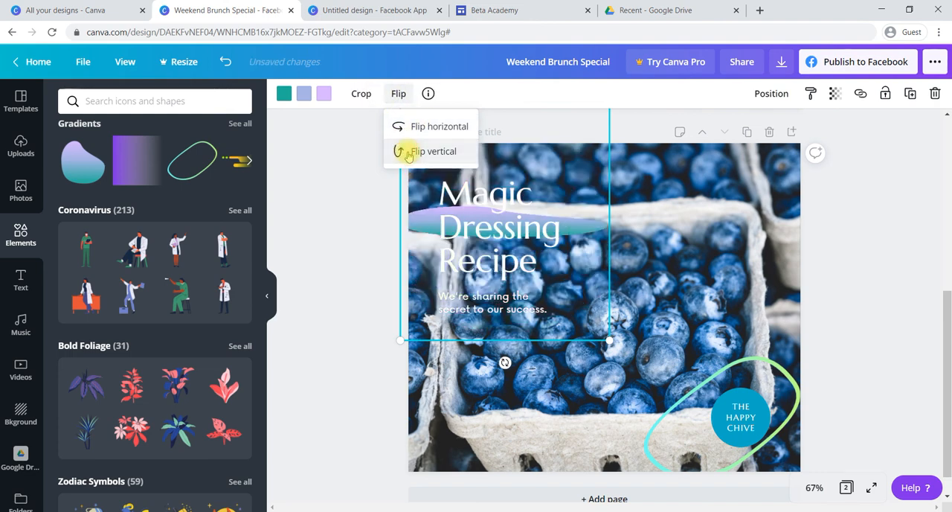
pyautogui.click(685, 285)
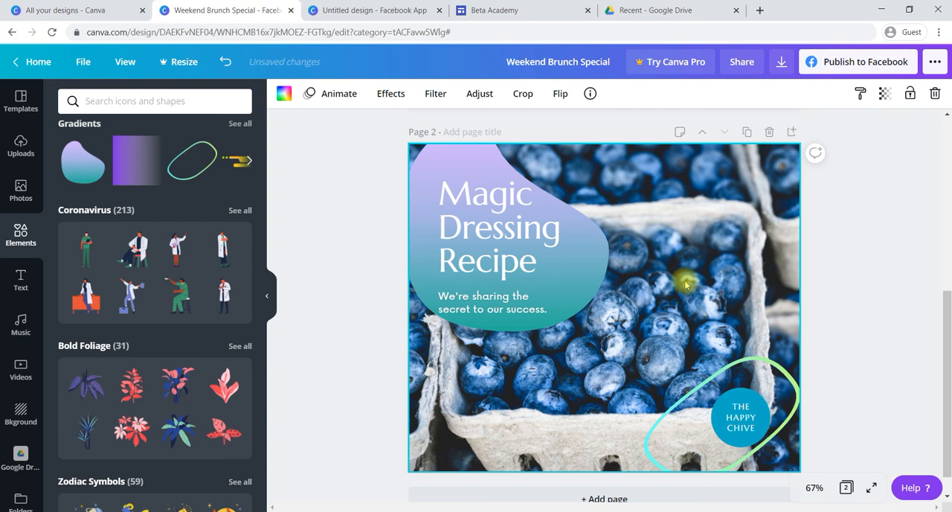
pyautogui.scroll(5, 685, 285)
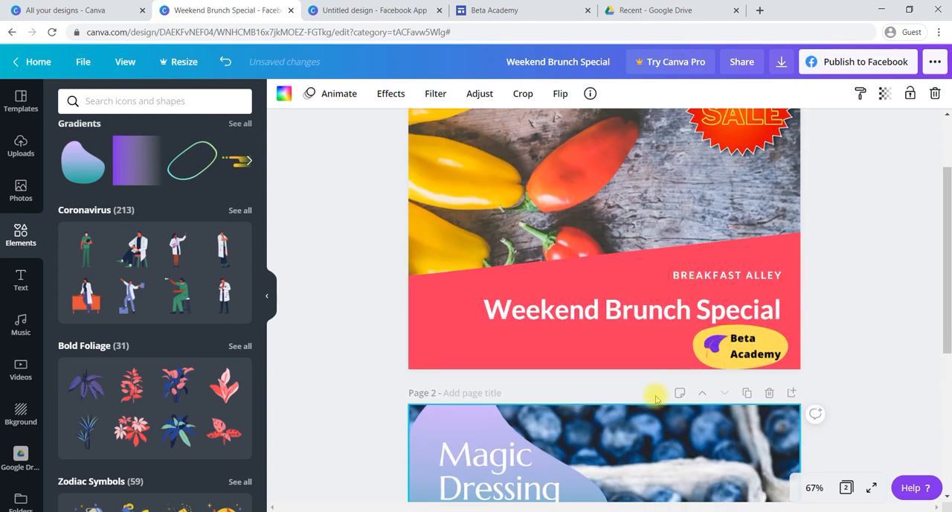
pyautogui.scroll(2, 656, 399)
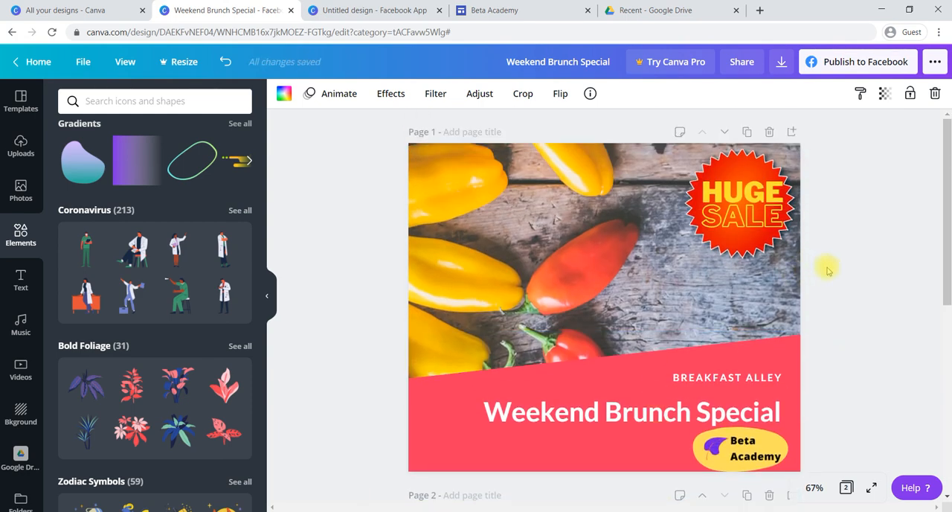
pyautogui.scroll(-8, 825, 320)
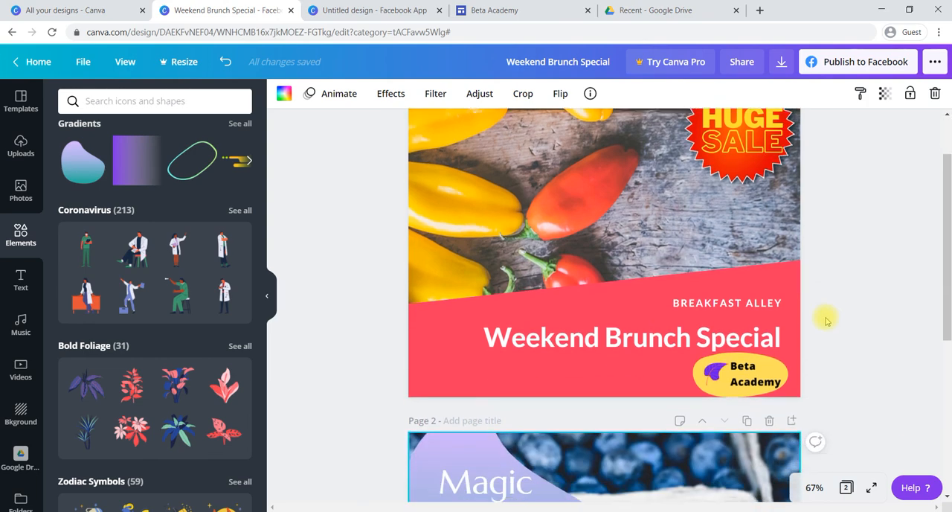